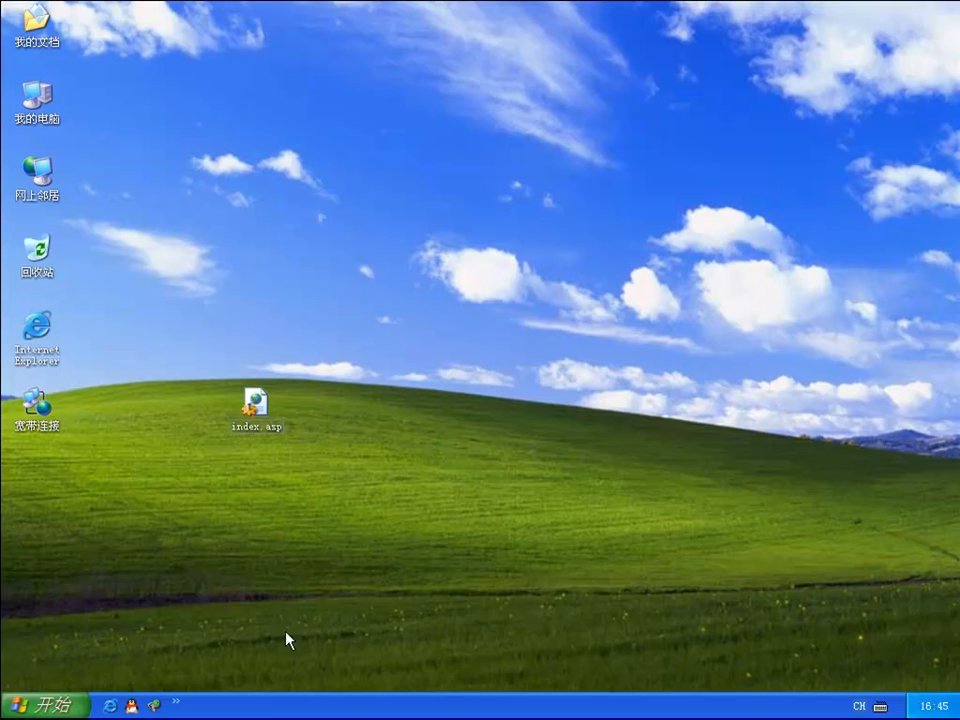
Open the Windows Components Wizard (Windows 组件向导) through Add or Remove Programs in Control Panel
click(45, 705)
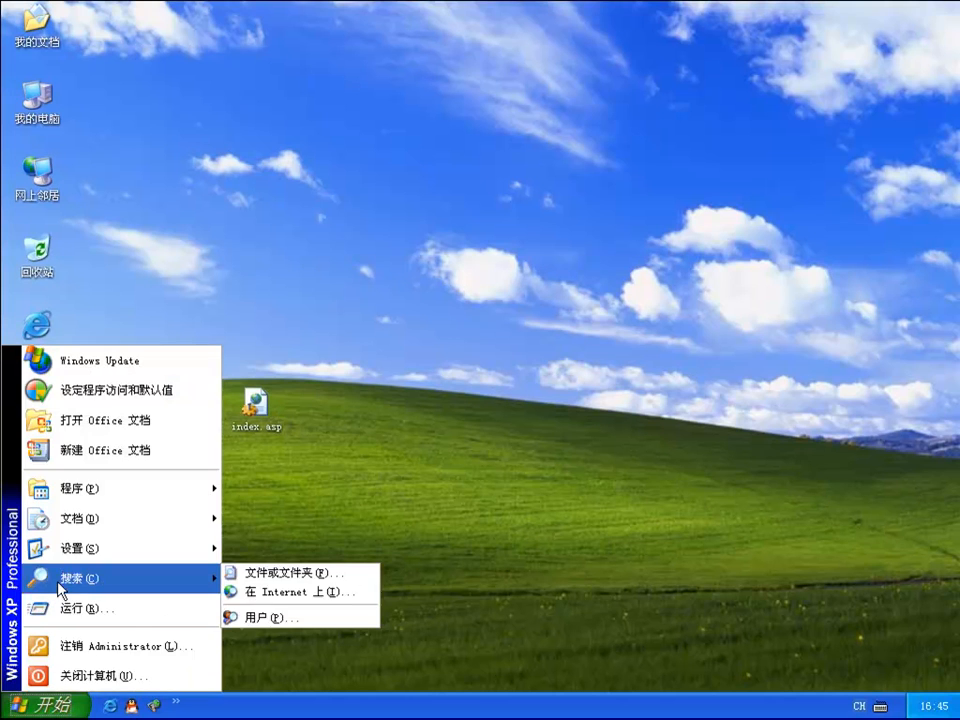
mouse_move(78, 557)
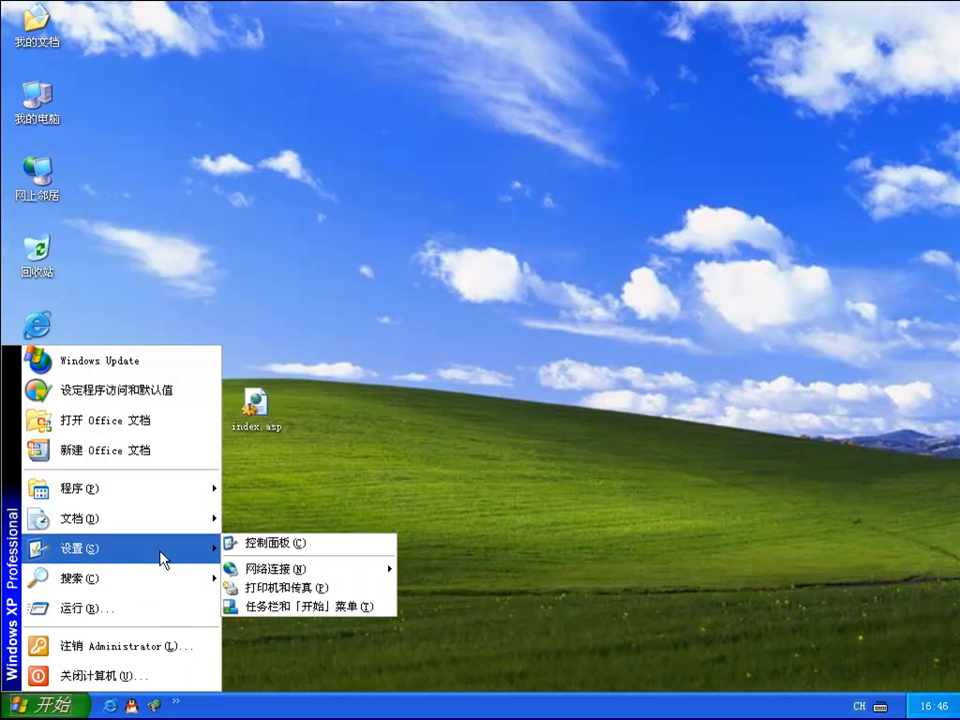
click(272, 548)
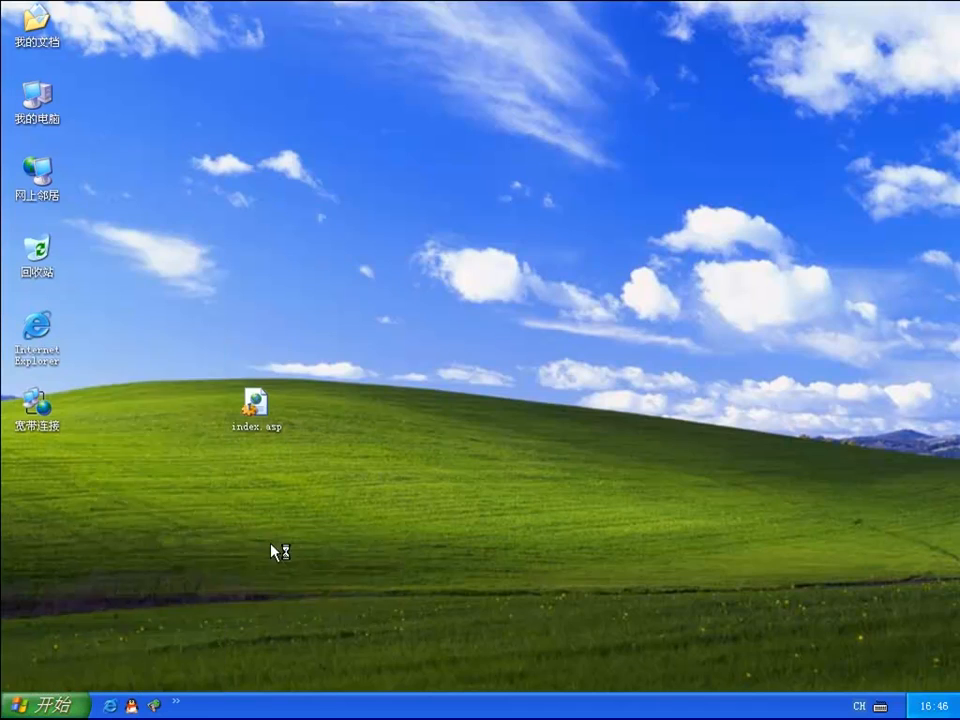
click(371, 619)
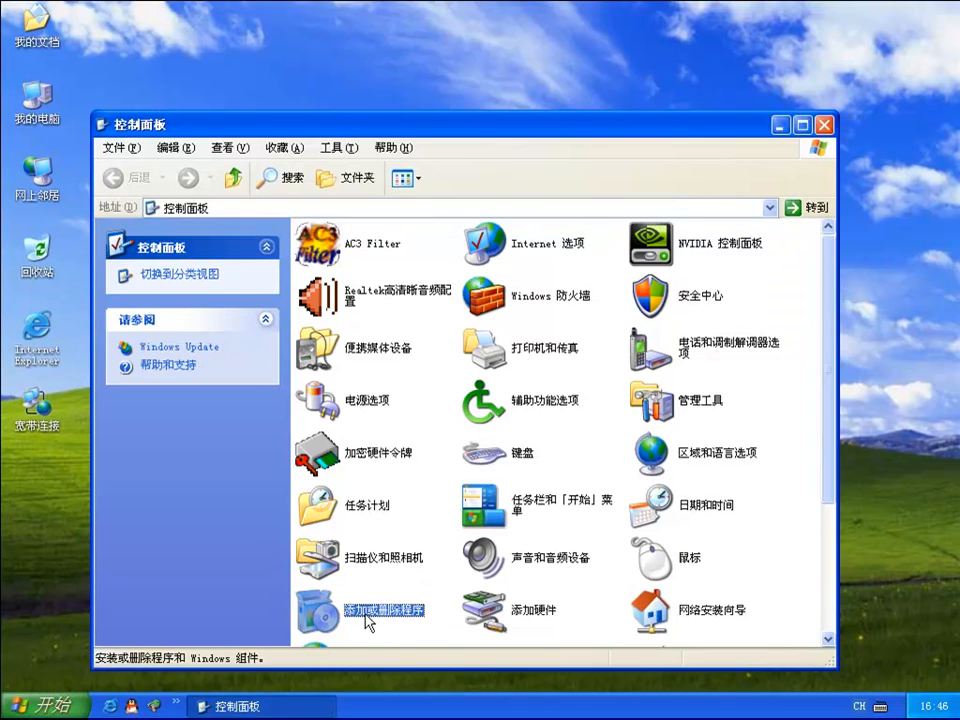
scroll(373, 618, down, 3)
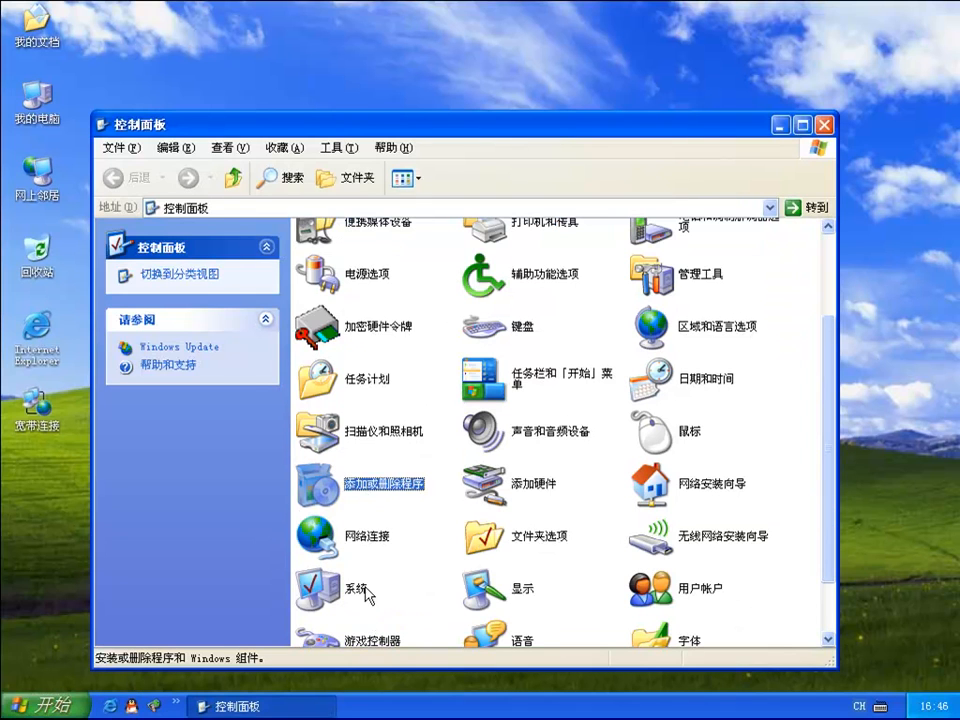
double_click(376, 487)
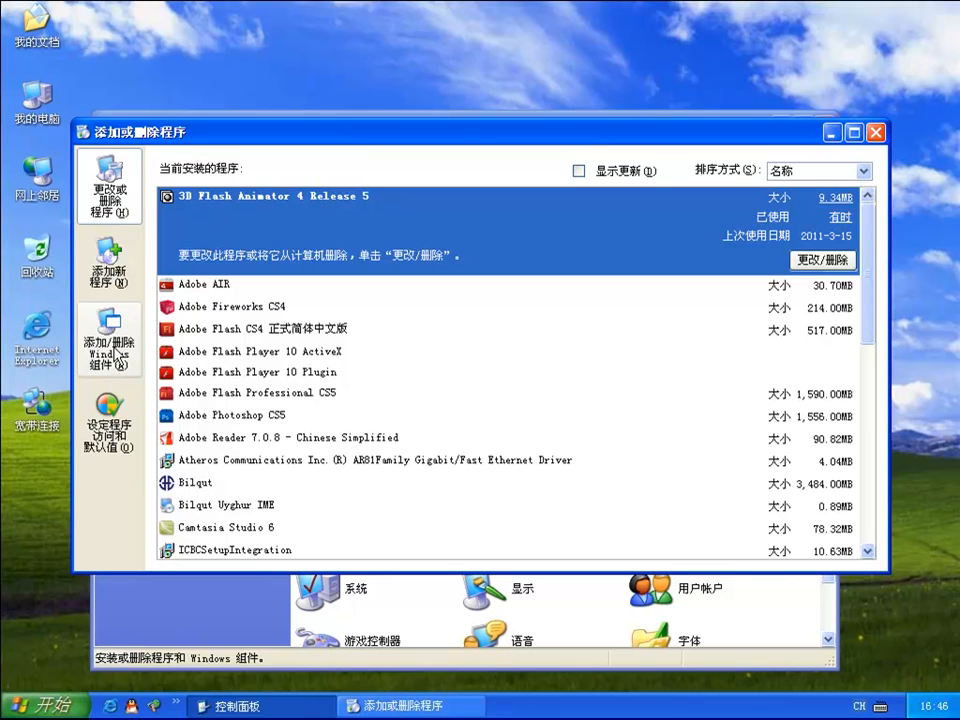
click(118, 352)
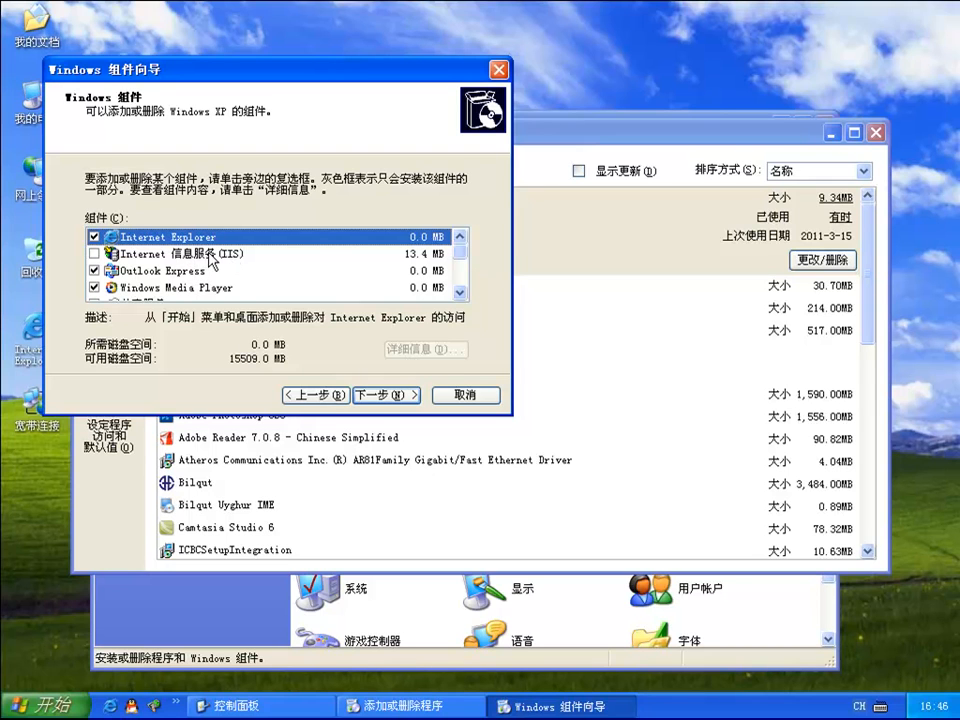
Include the Internet 信息服务(IIS) component with all 万维网服务 subcomponents, including 脚本虚拟目录 and 远程桌面 Web 连接
click(94, 254)
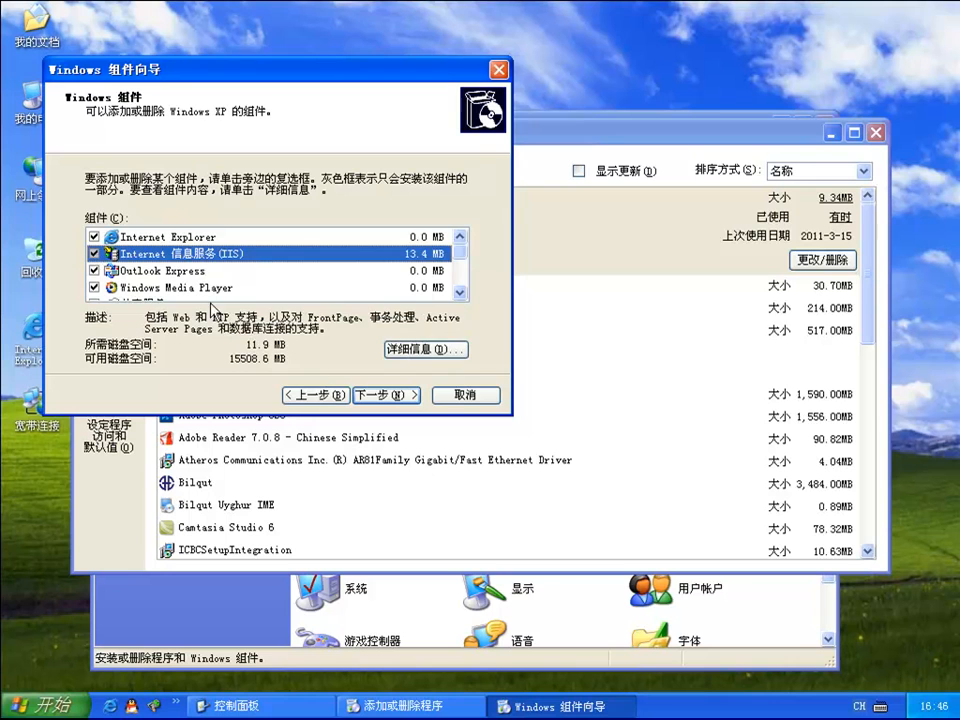
click(392, 350)
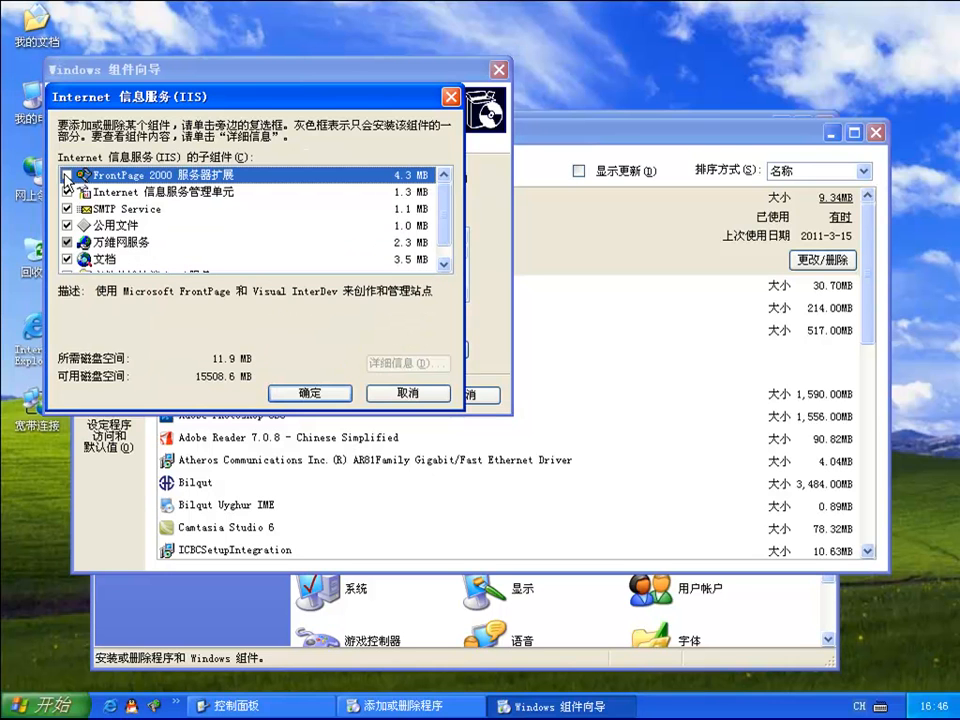
scroll(101, 222, down, 1)
click(103, 225)
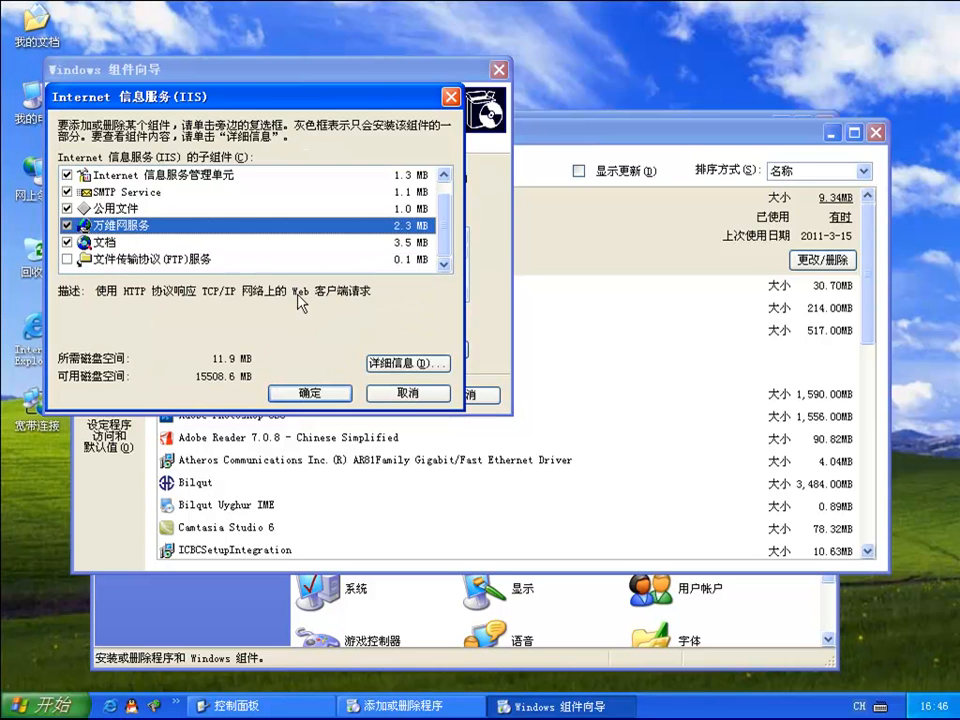
click(379, 364)
click(69, 218)
click(69, 252)
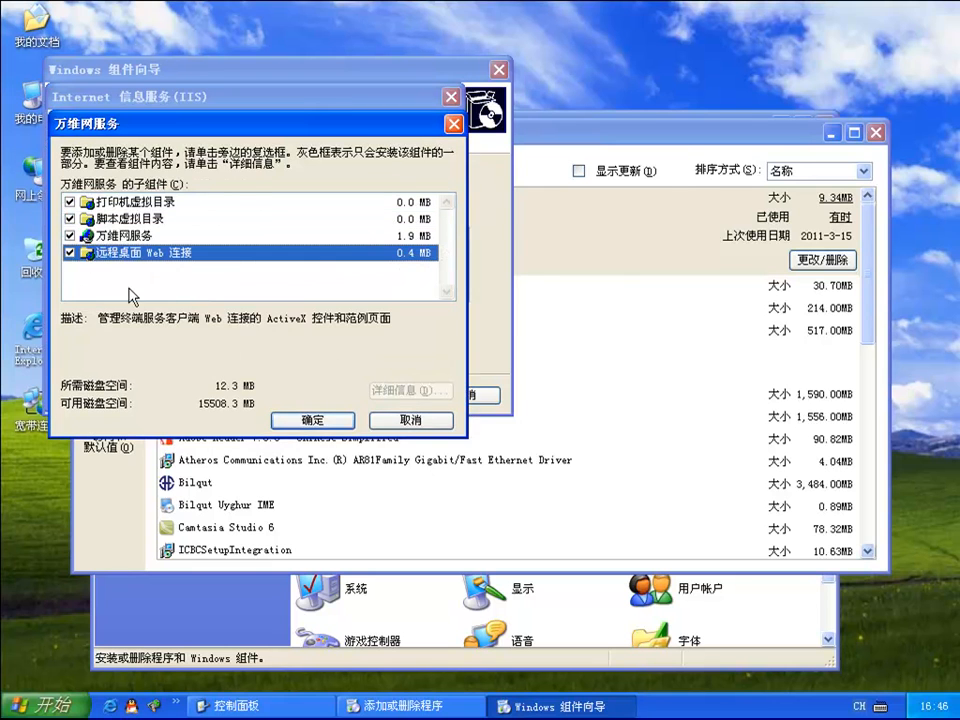
click(318, 414)
Add the 文件传输协议(FTP)服务 subcomponent, install the selected IIS components, and close Add or Remove Programs
click(67, 259)
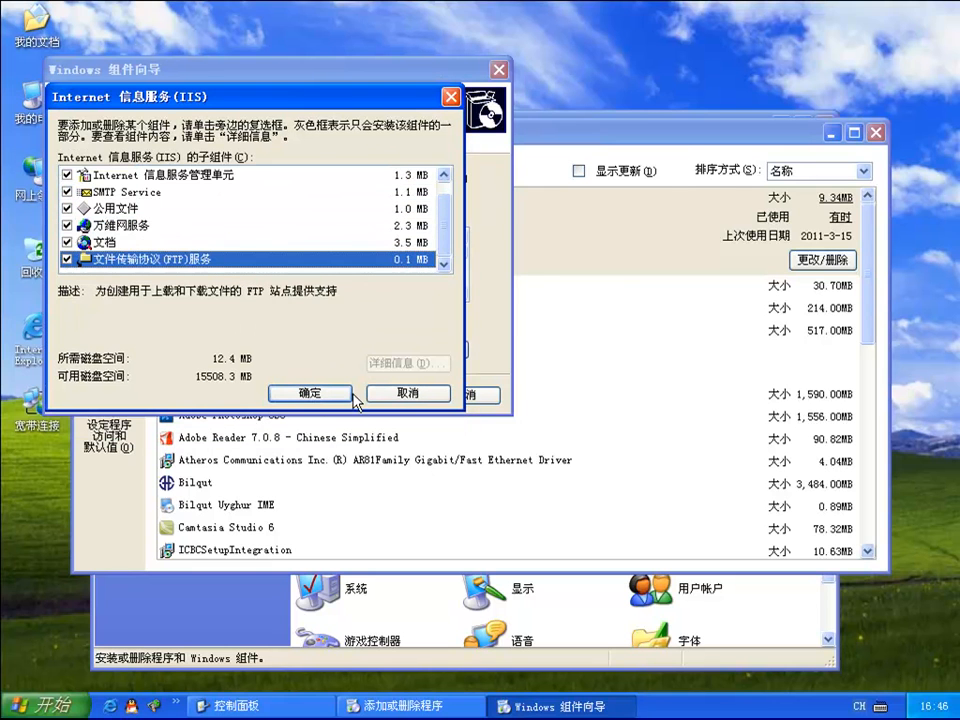
click(312, 394)
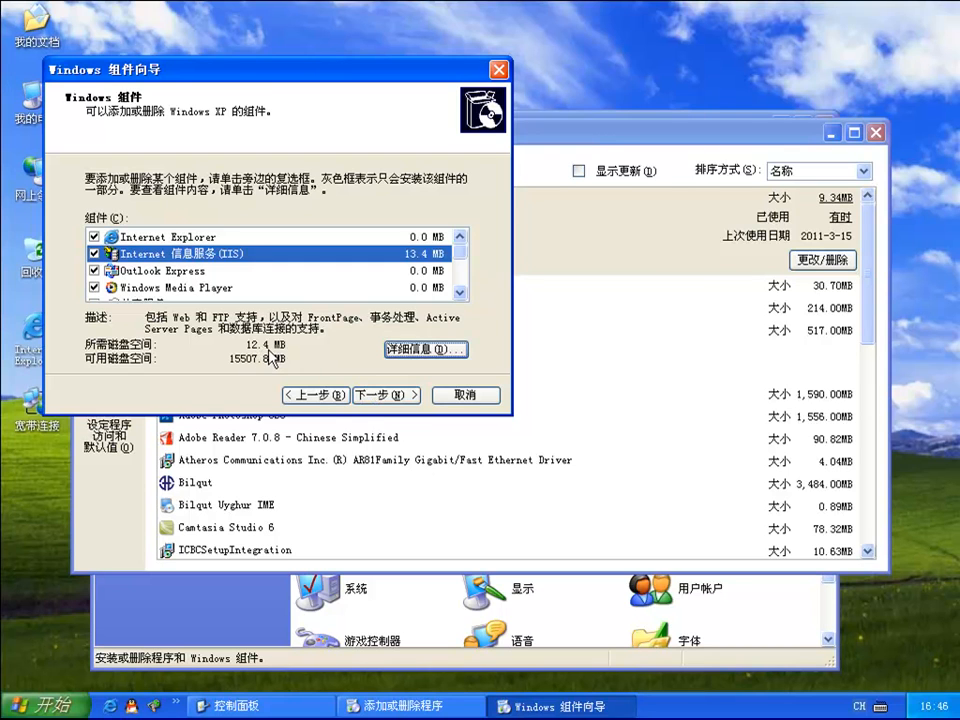
click(387, 394)
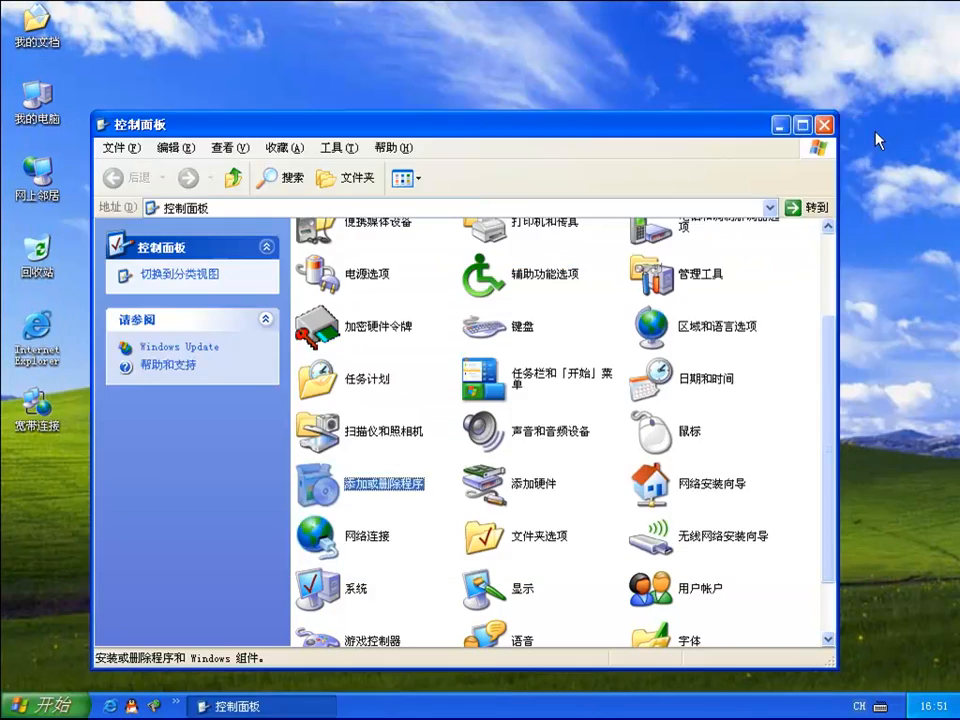
click(876, 132)
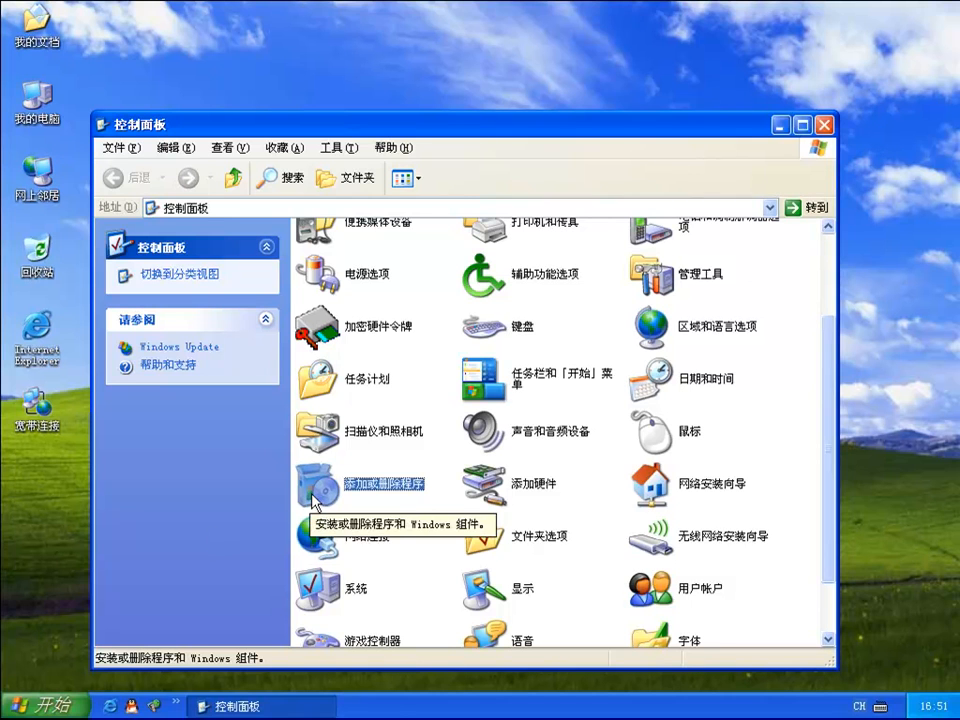
Enable 显示管理工具 in the classic Start menu's advanced options and apply the taskbar and Start menu properties
right_click(393, 713)
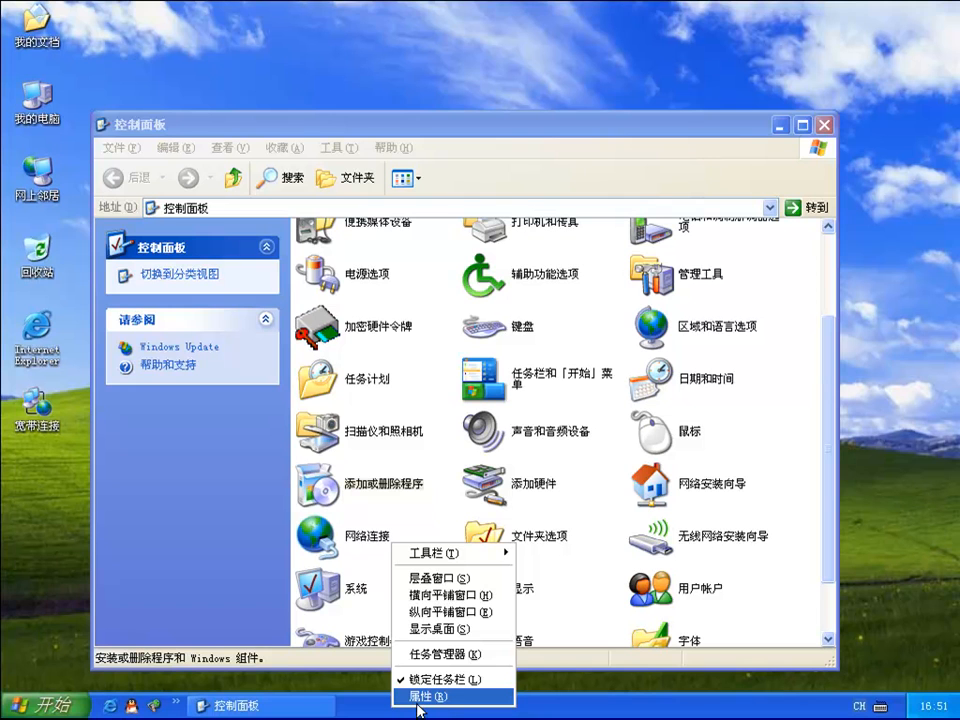
click(420, 708)
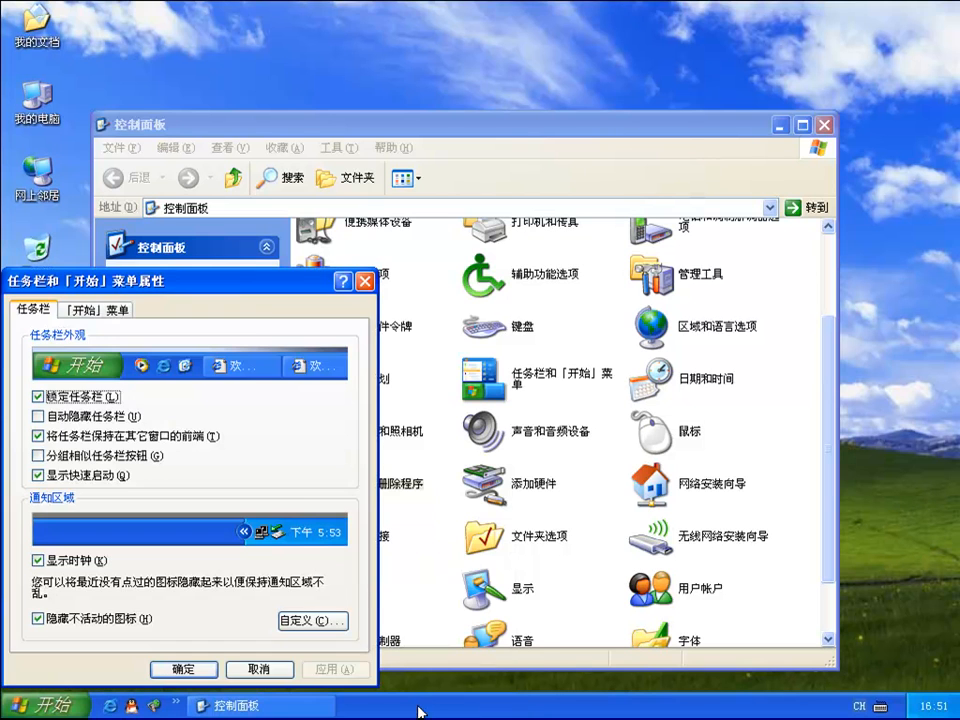
drag(240, 282, 480, 202)
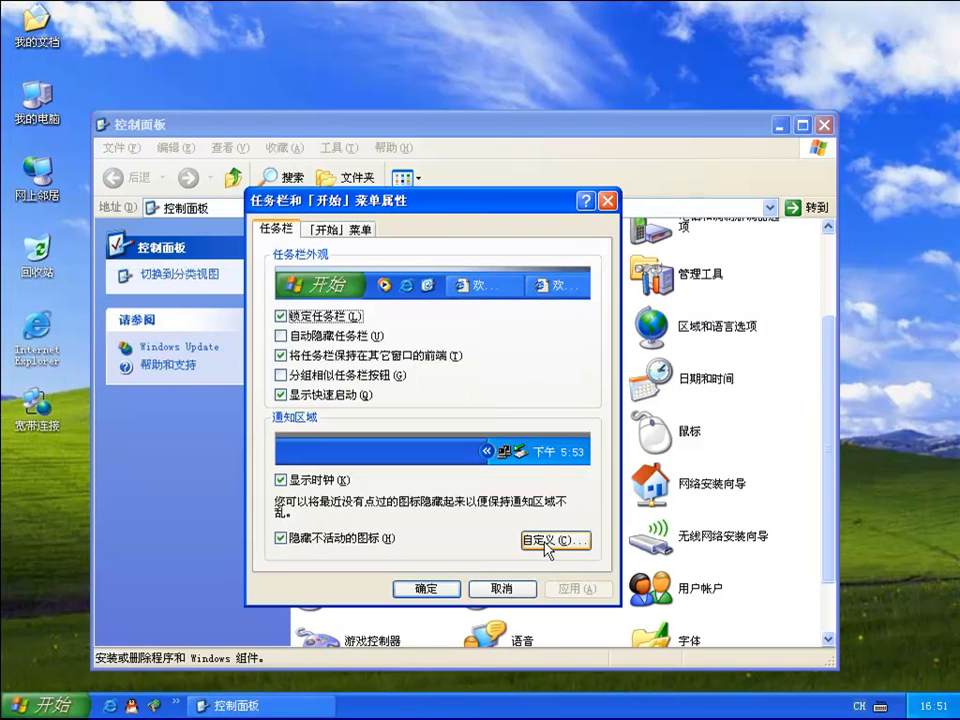
click(340, 229)
click(544, 515)
drag(563, 507, 566, 546)
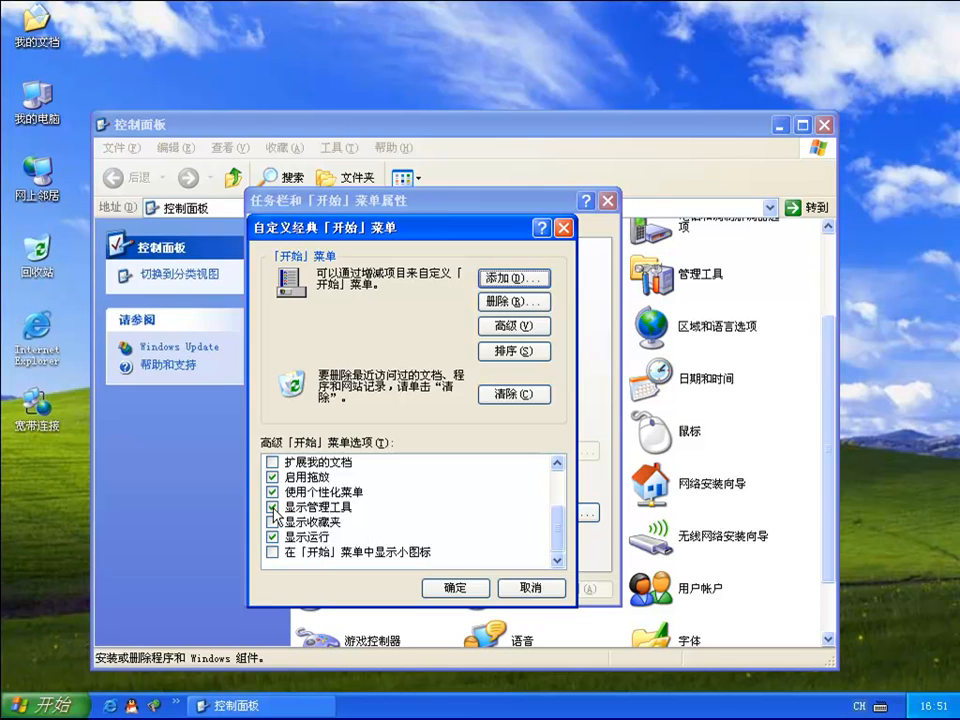
click(455, 588)
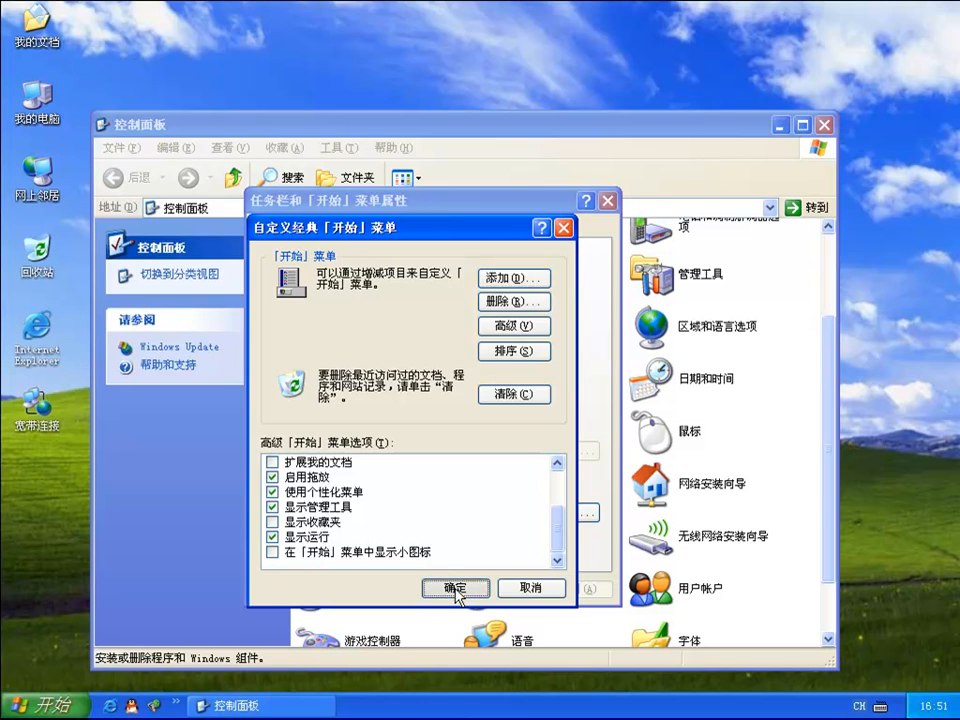
click(428, 590)
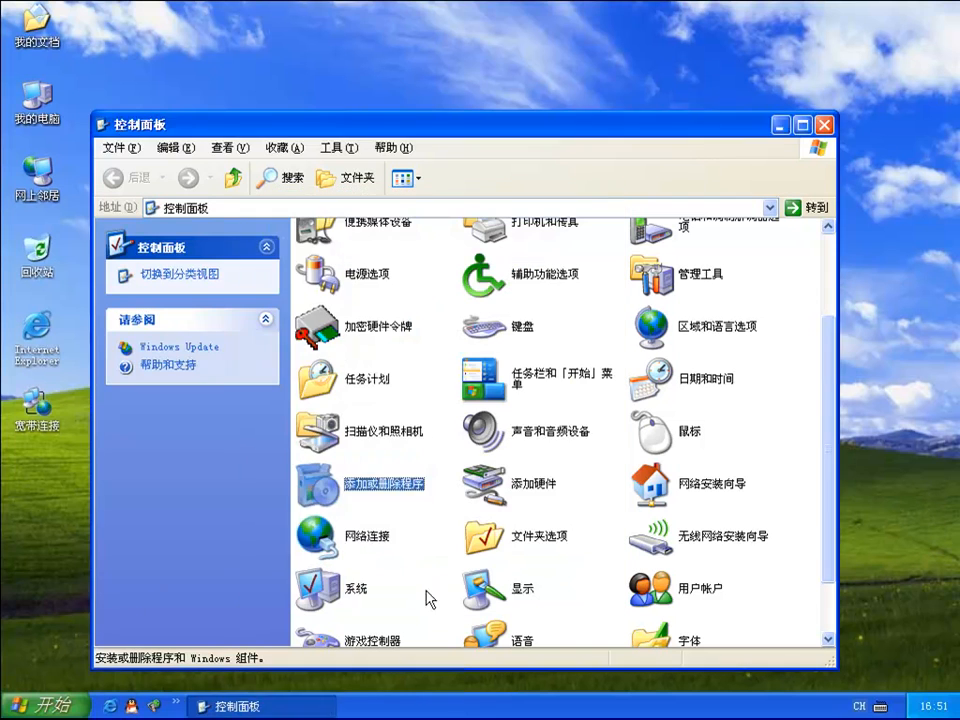
Look through the Administrative Tools (管理工具) entries among the installed programs and close Control Panel
click(60, 705)
mouse_move(97, 495)
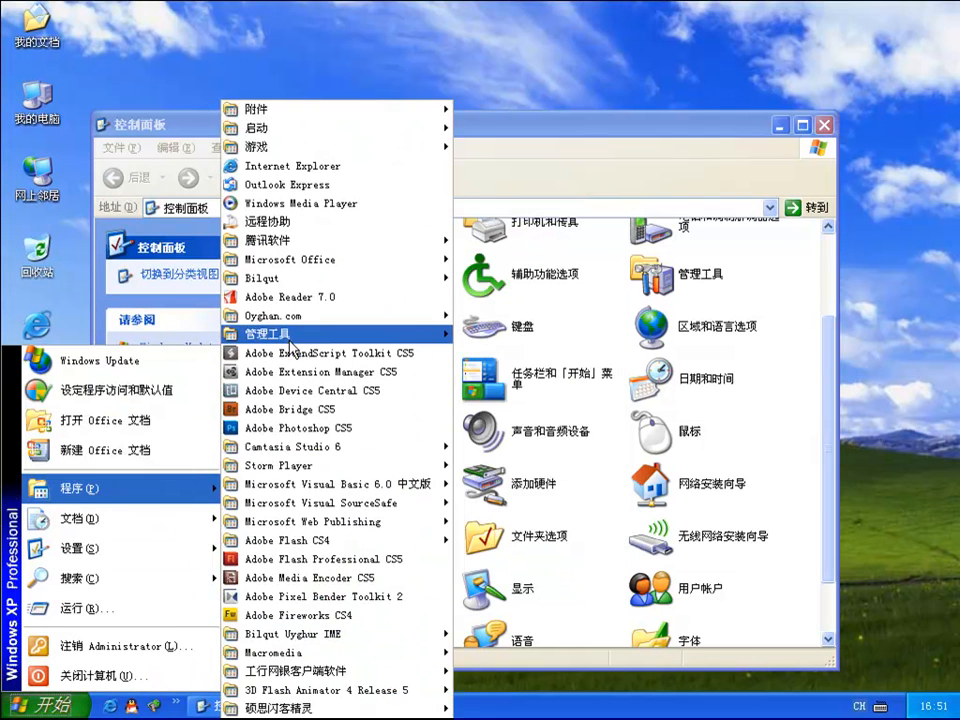
mouse_move(283, 340)
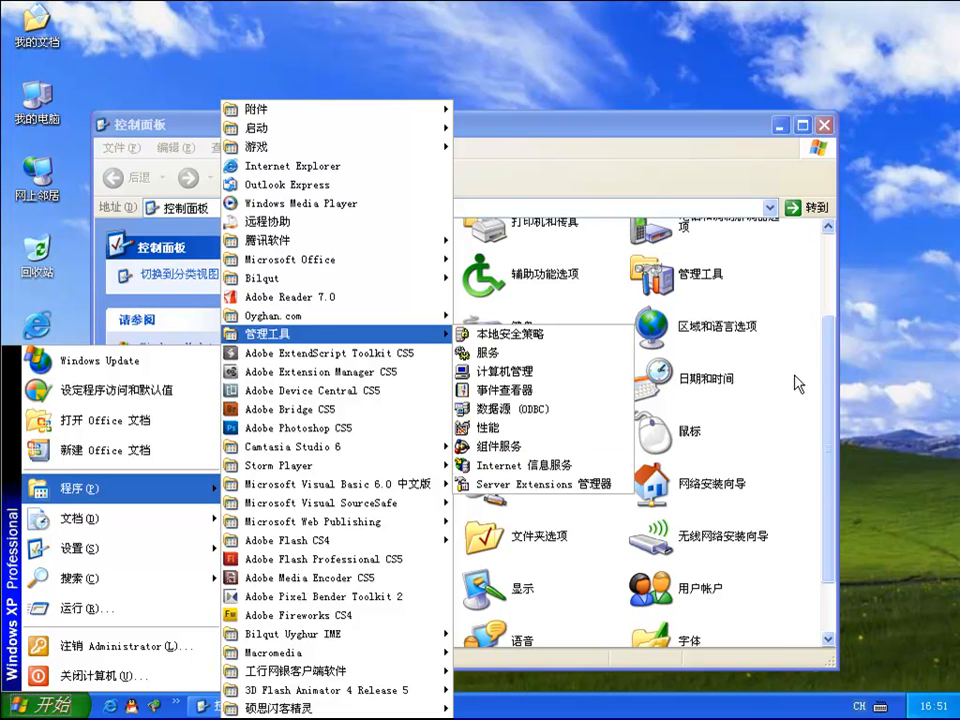
click(718, 160)
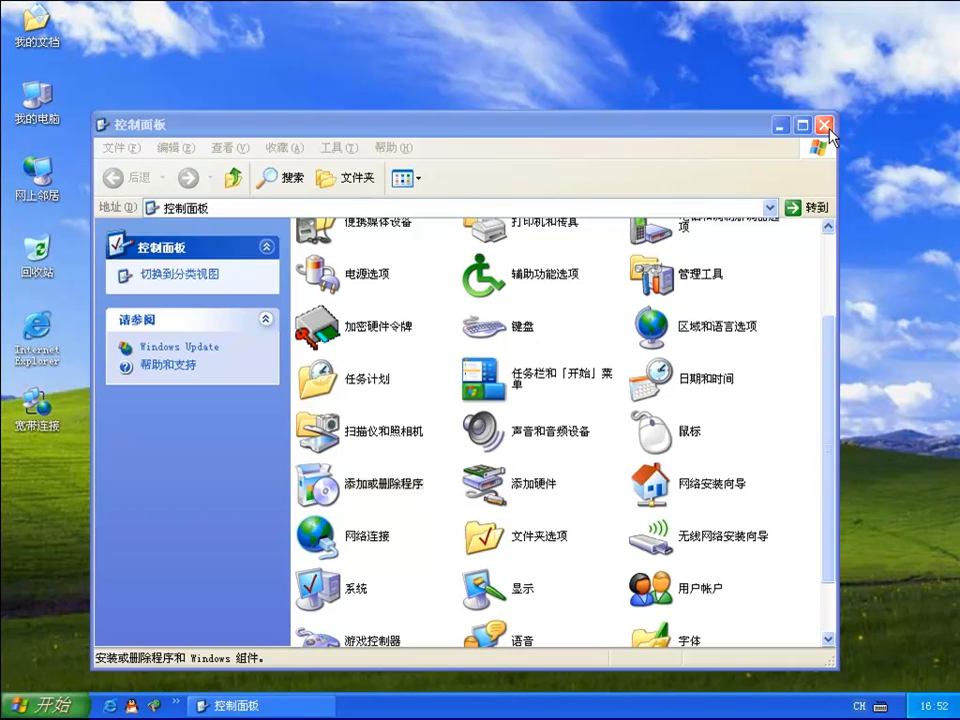
click(825, 126)
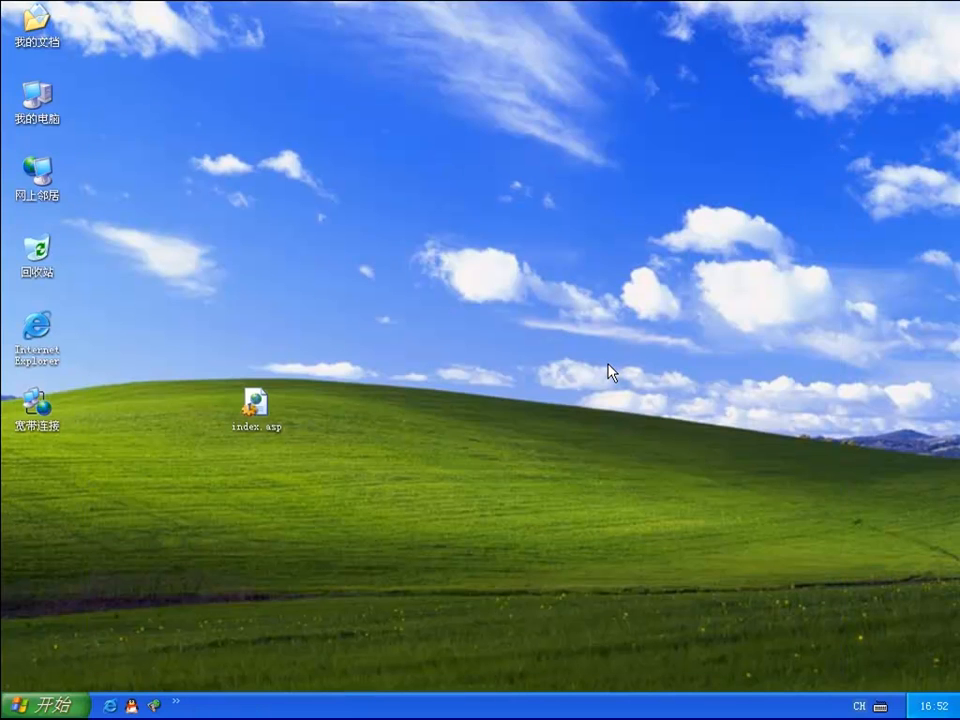
Try to open the desktop file index.asp with Internet Explorer, and dismiss the file download dialog
right_click(248, 429)
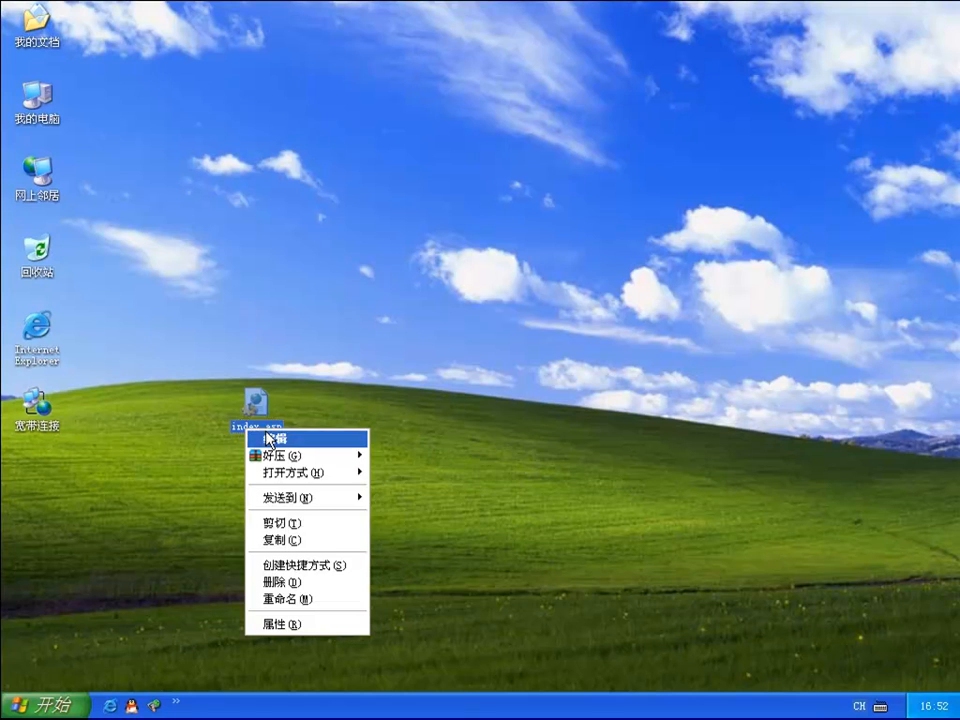
mouse_move(289, 473)
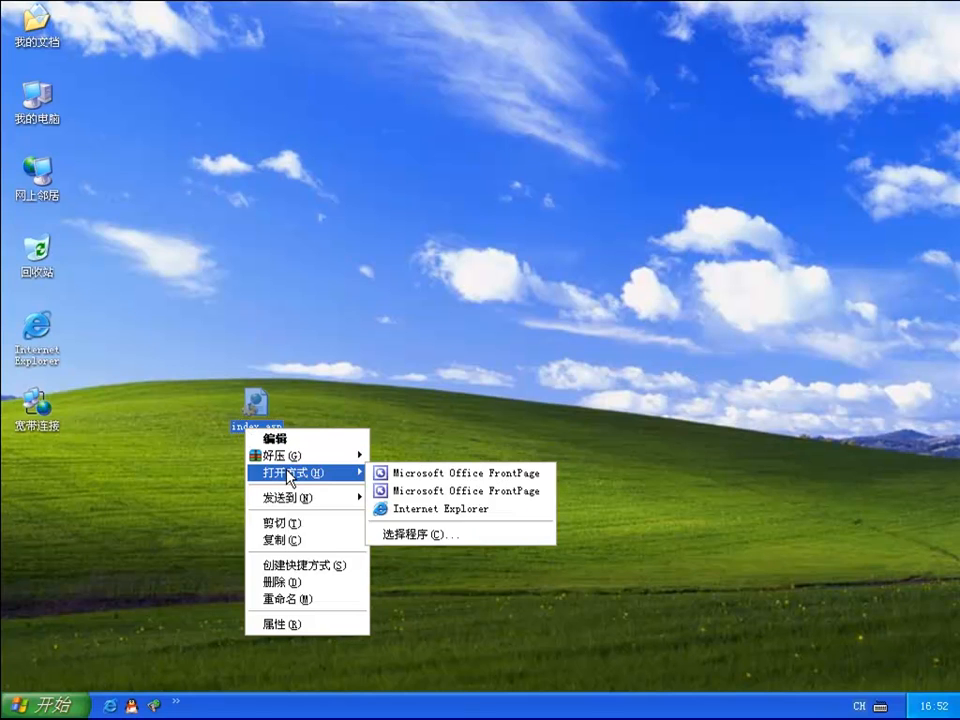
click(464, 514)
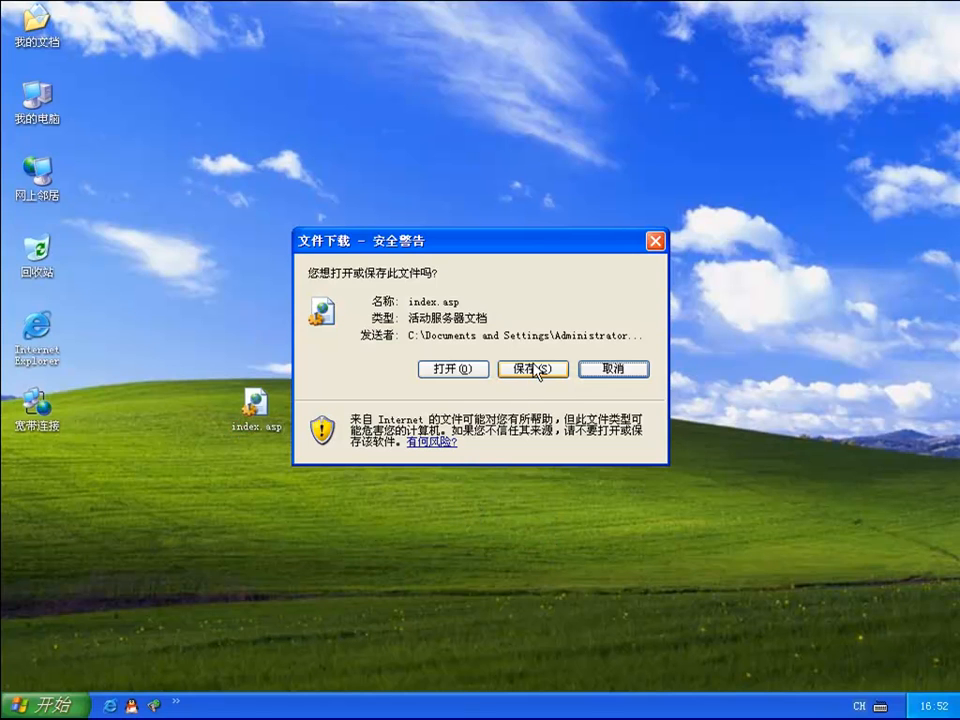
click(592, 372)
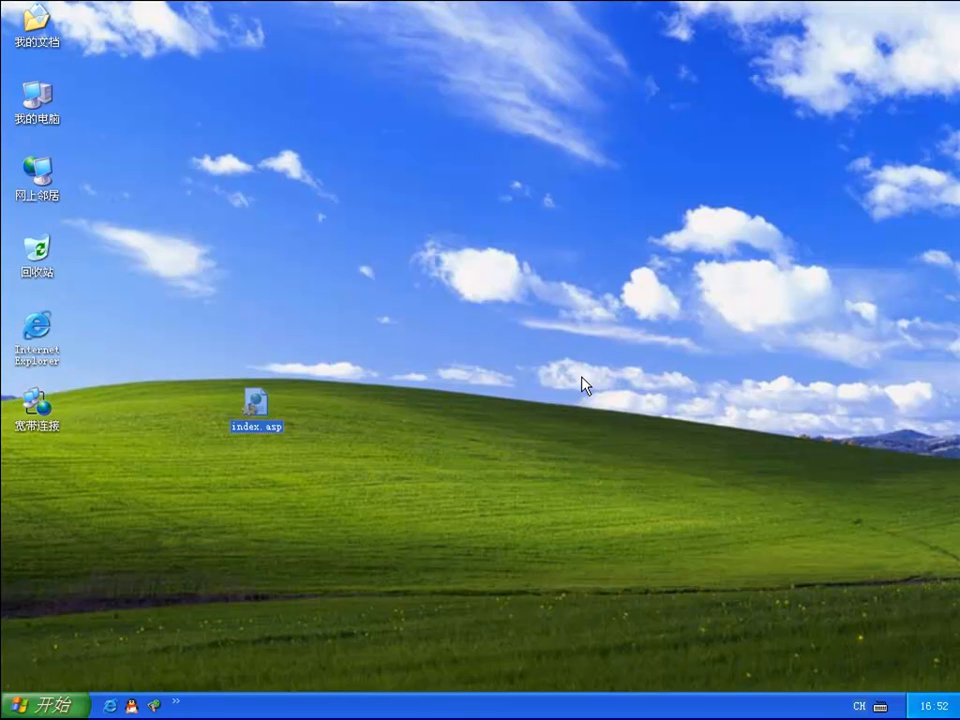
Create a folder named soda on drive G and open it, keeping index.asp on the desktop in view
right_click(37, 103)
click(62, 121)
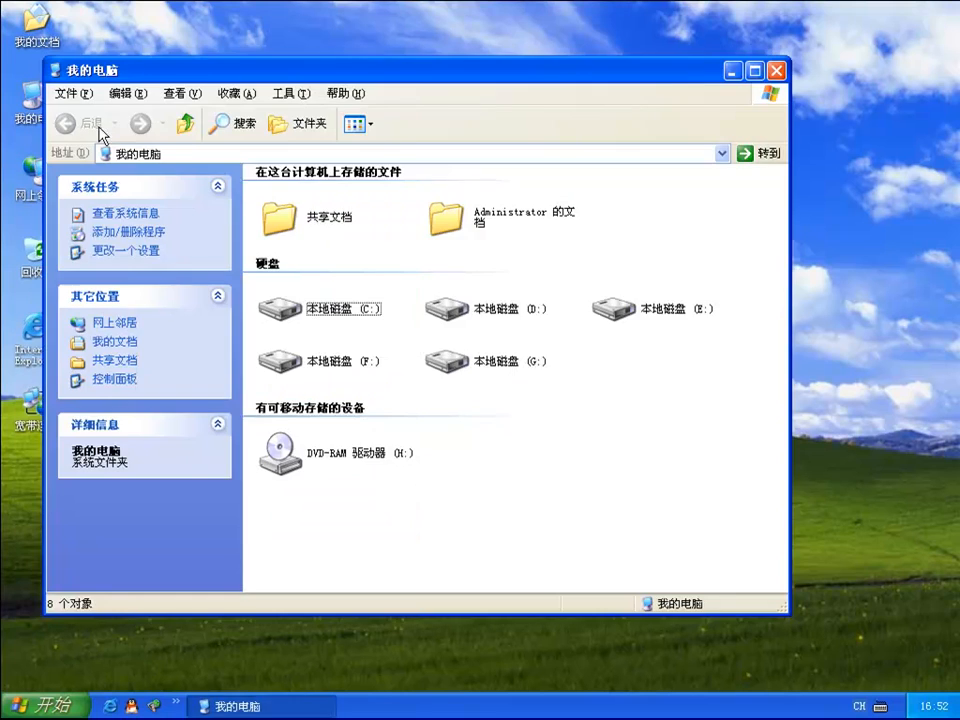
right_click(500, 365)
click(505, 371)
right_click(326, 332)
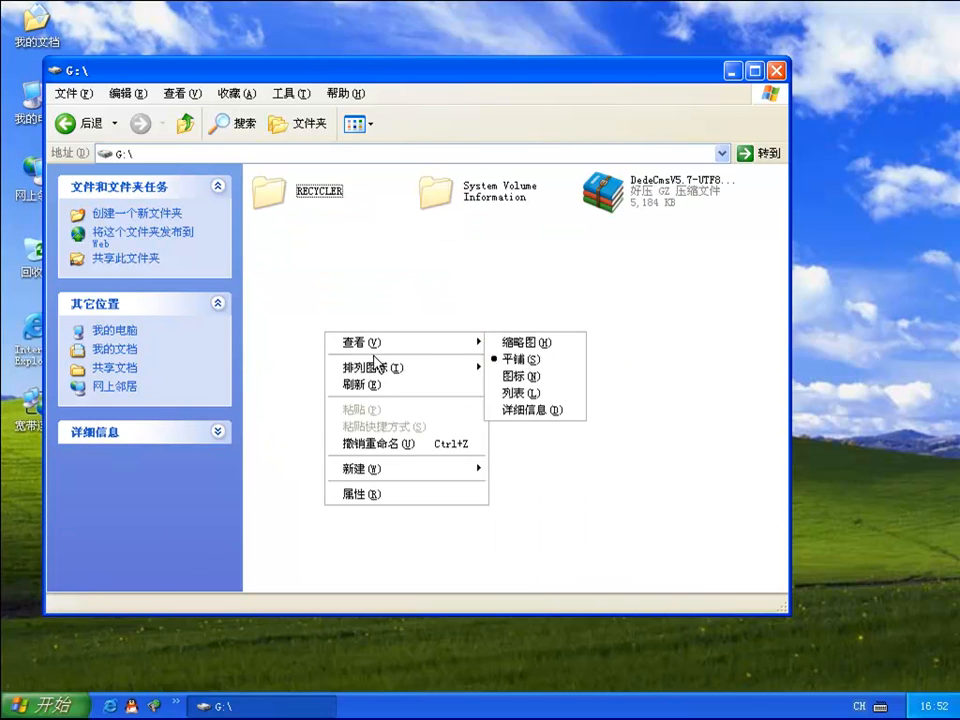
mouse_move(355, 472)
click(548, 231)
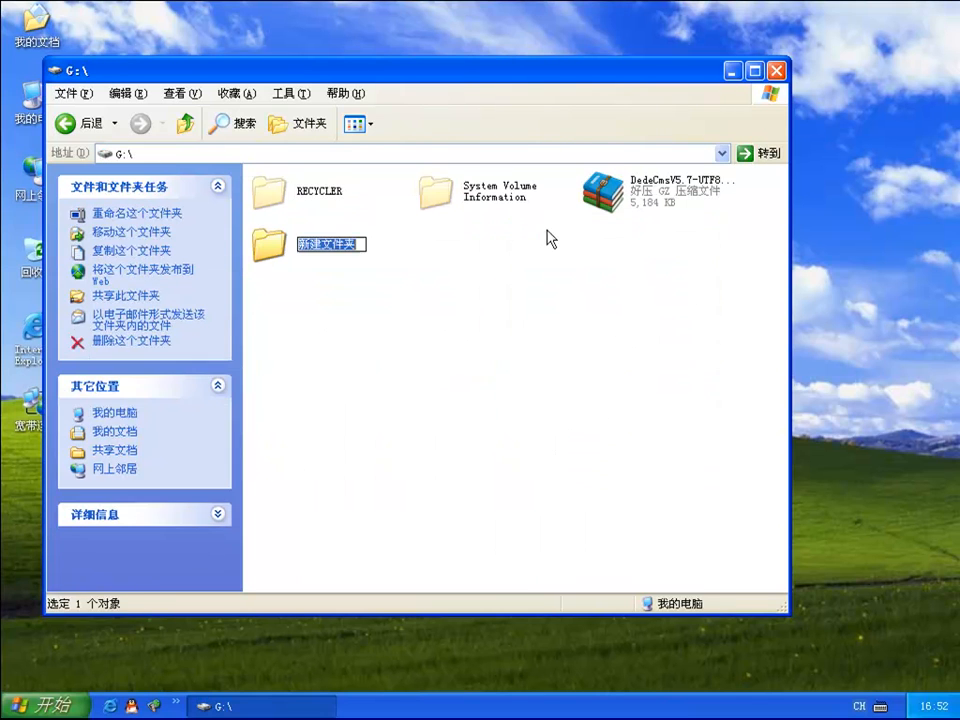
text(soda)
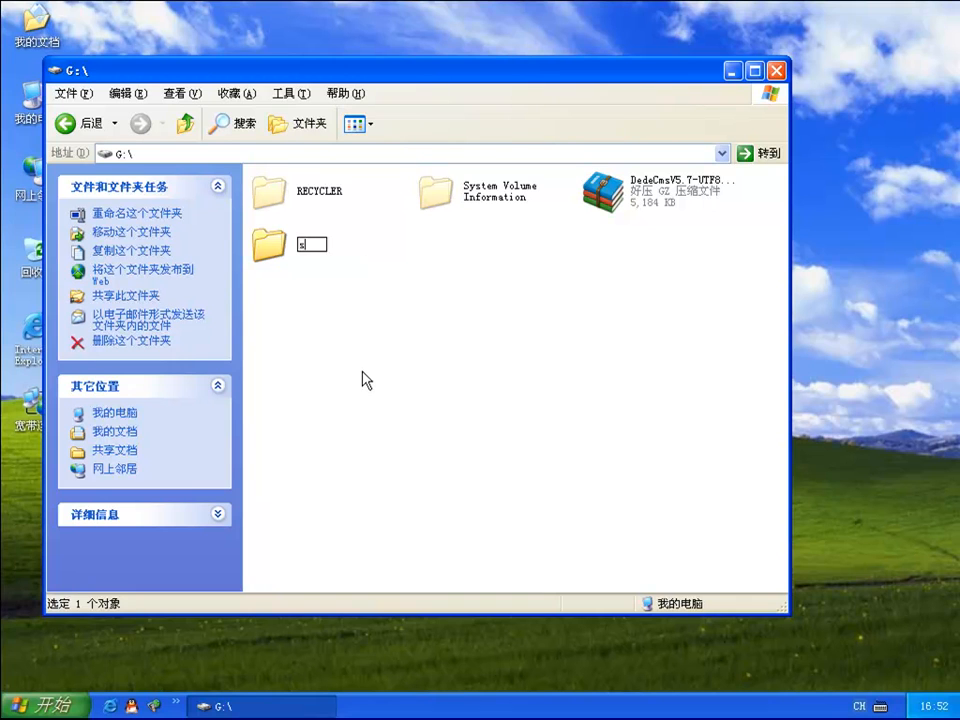
click(315, 315)
drag(383, 78, 548, 125)
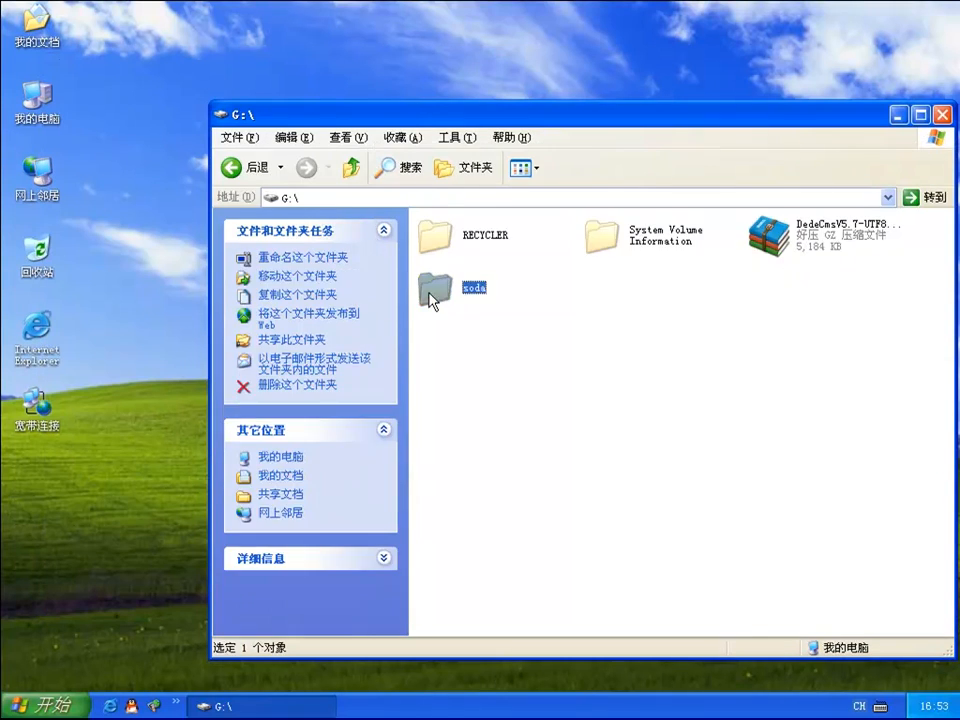
double_click(430, 290)
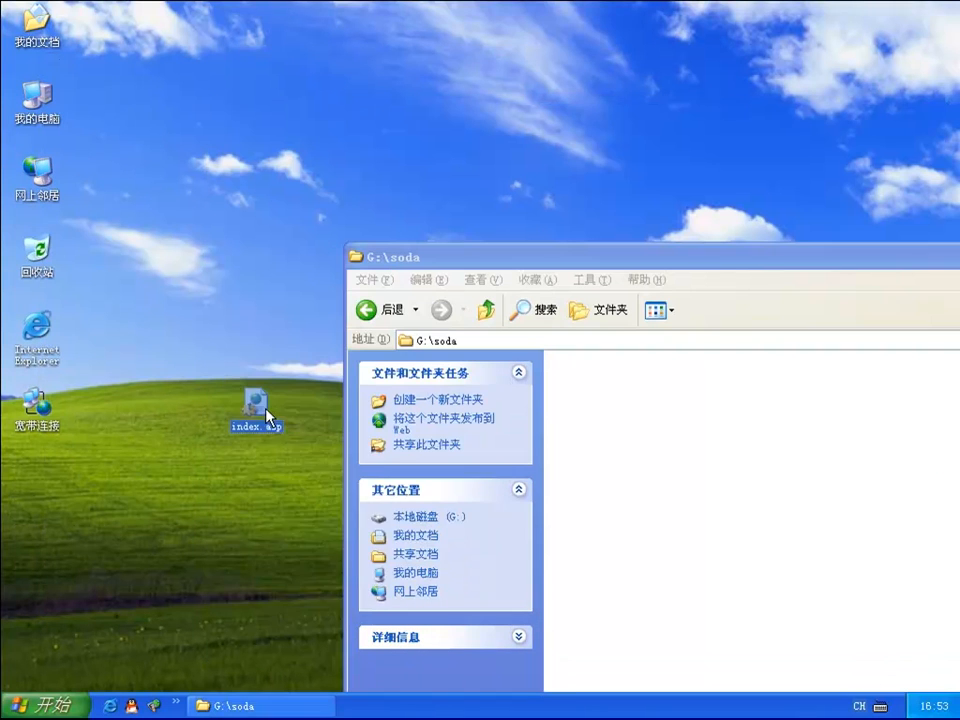
Move index.asp from the desktop into the G:\soda folder and bring the folder window fully into view
right_click(268, 418)
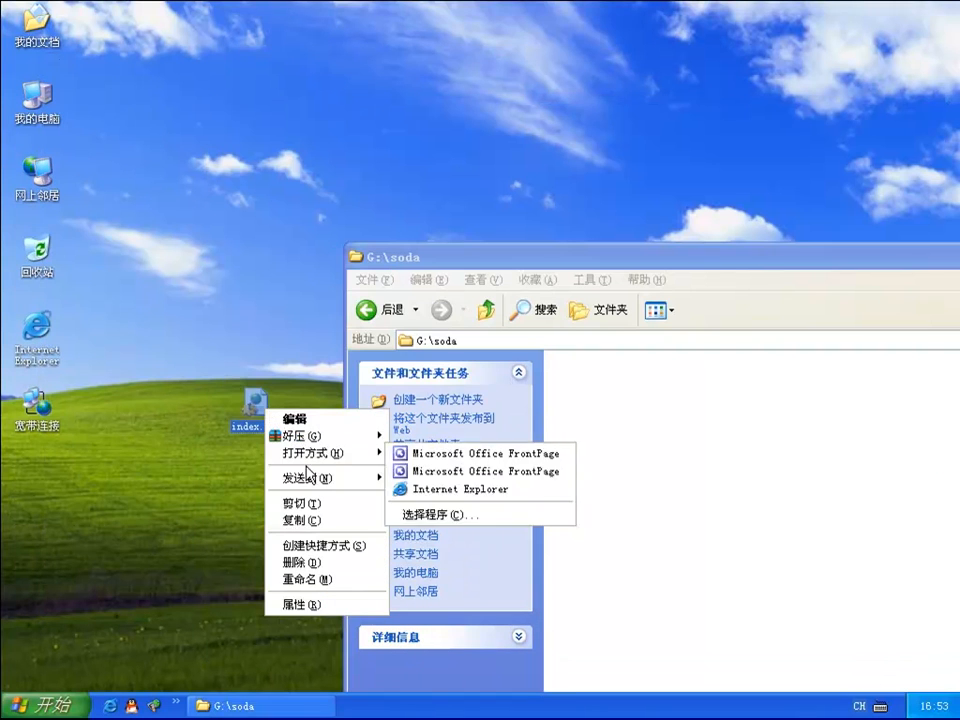
click(300, 504)
right_click(617, 469)
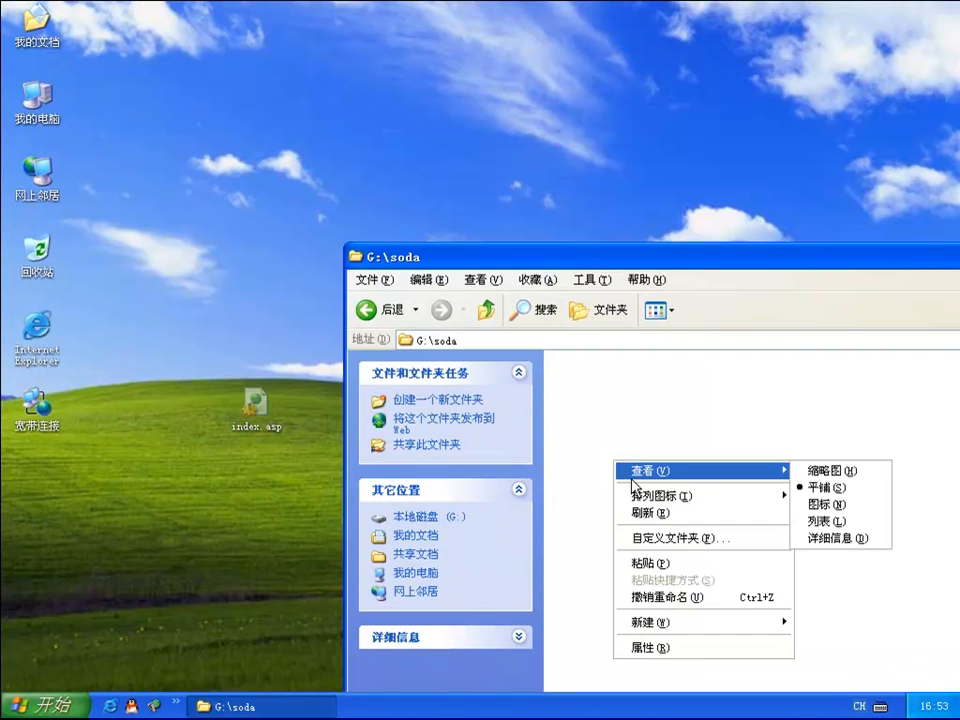
click(640, 564)
drag(713, 262, 459, 106)
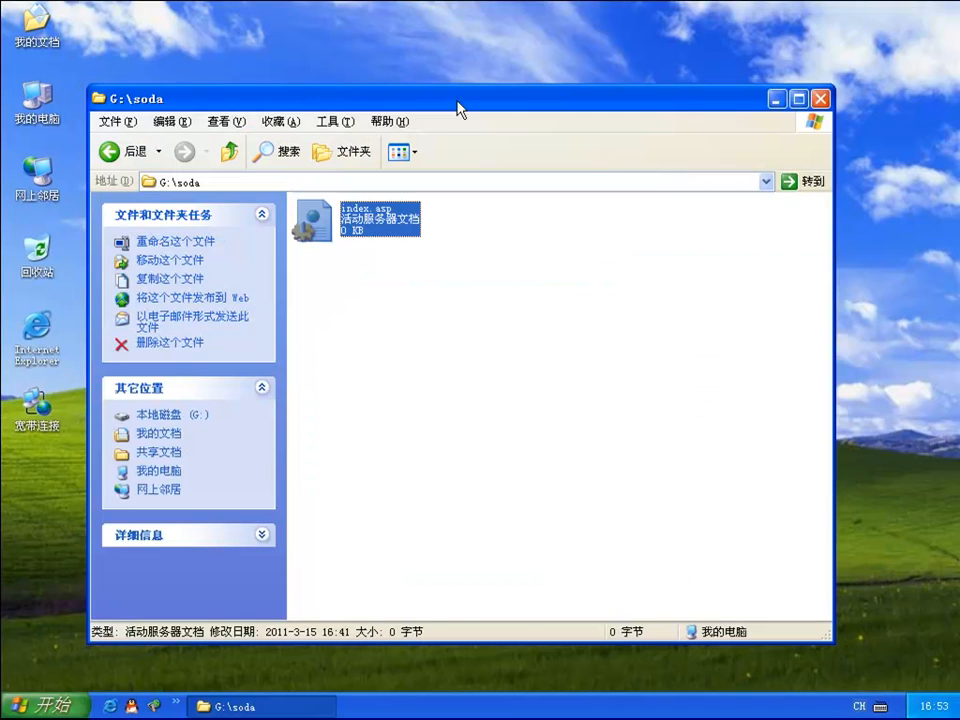
Open index.asp from the soda folder for editing in FrontPage and add the text xmrit.com in the design view
right_click(389, 229)
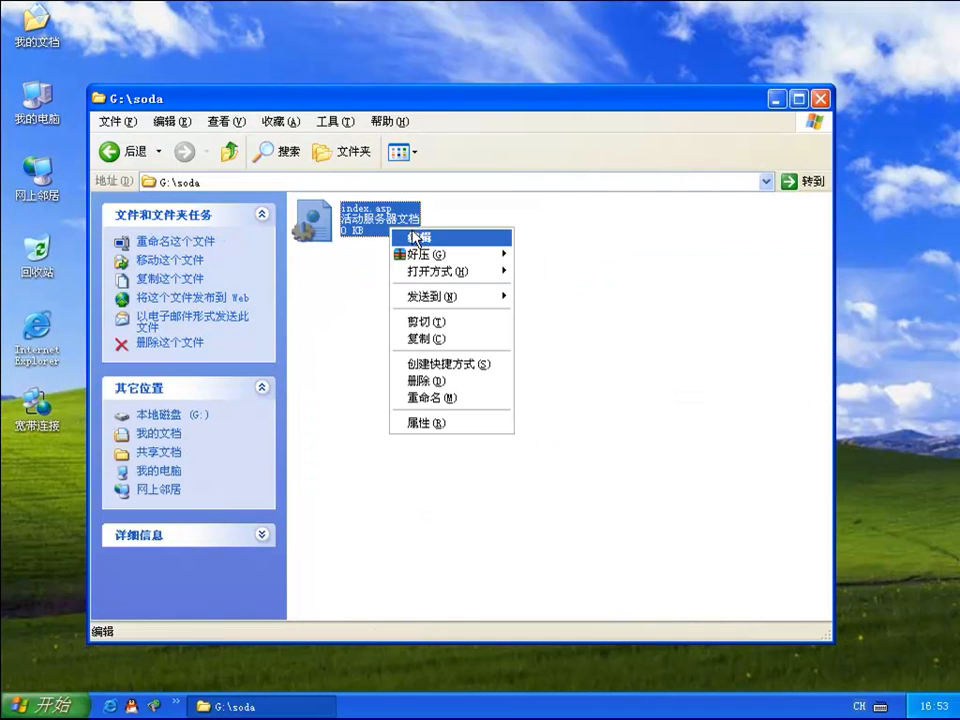
click(420, 240)
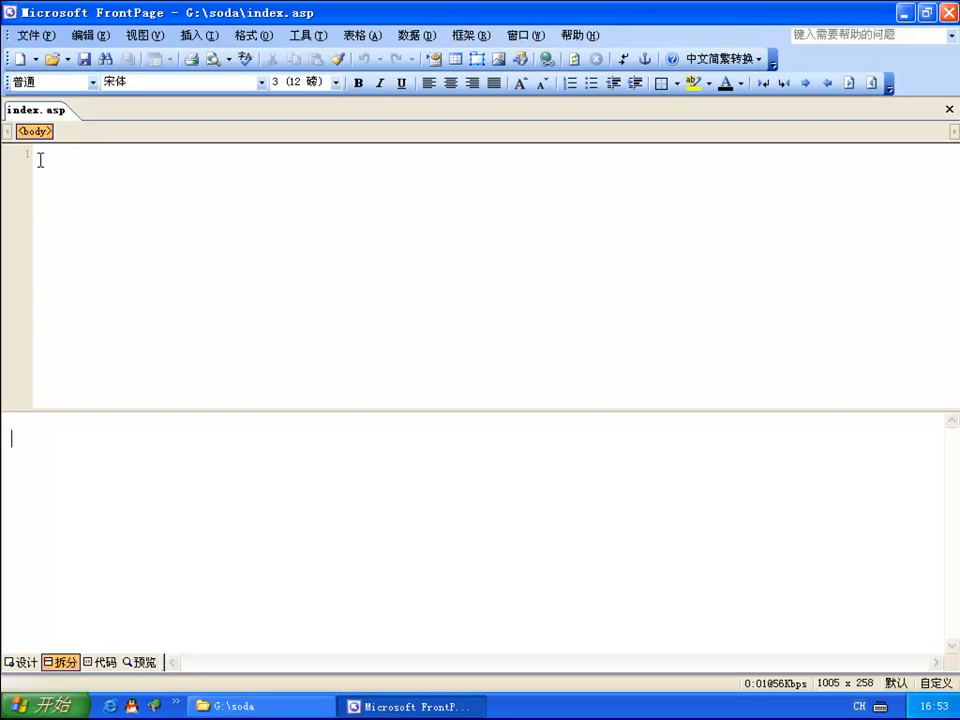
click(41, 157)
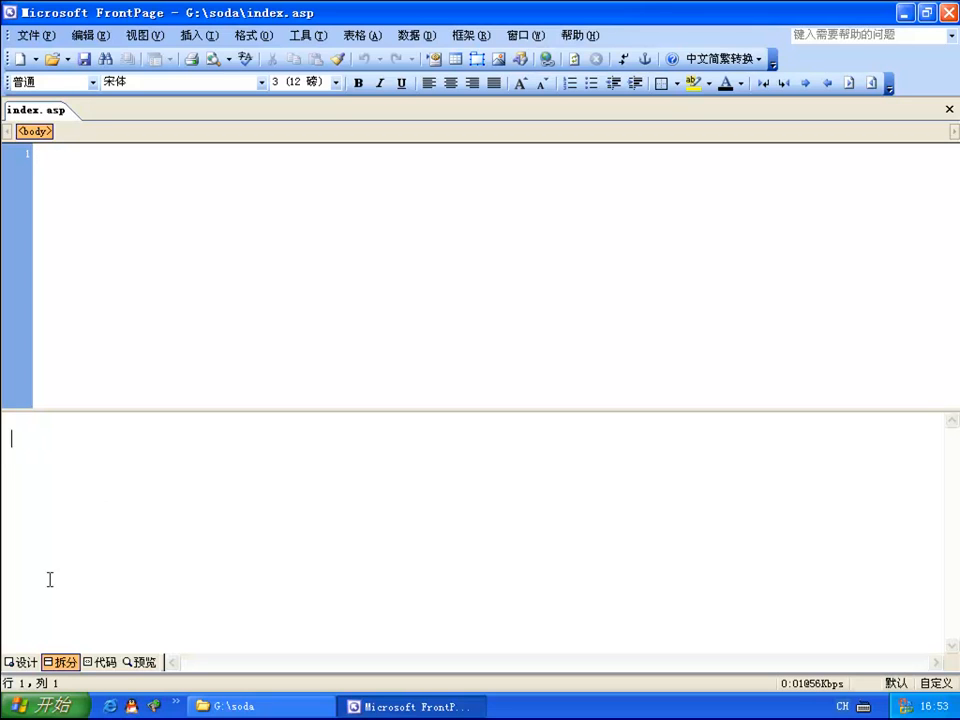
text(<)
click(82, 476)
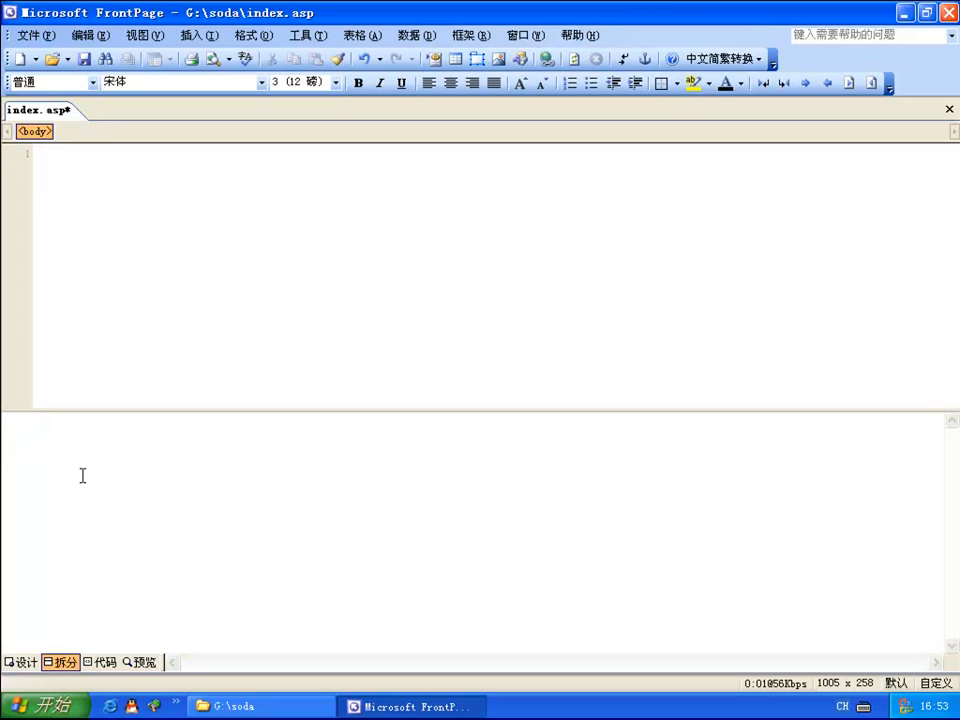
key(ctrl+v)
drag(81, 433, 8, 436)
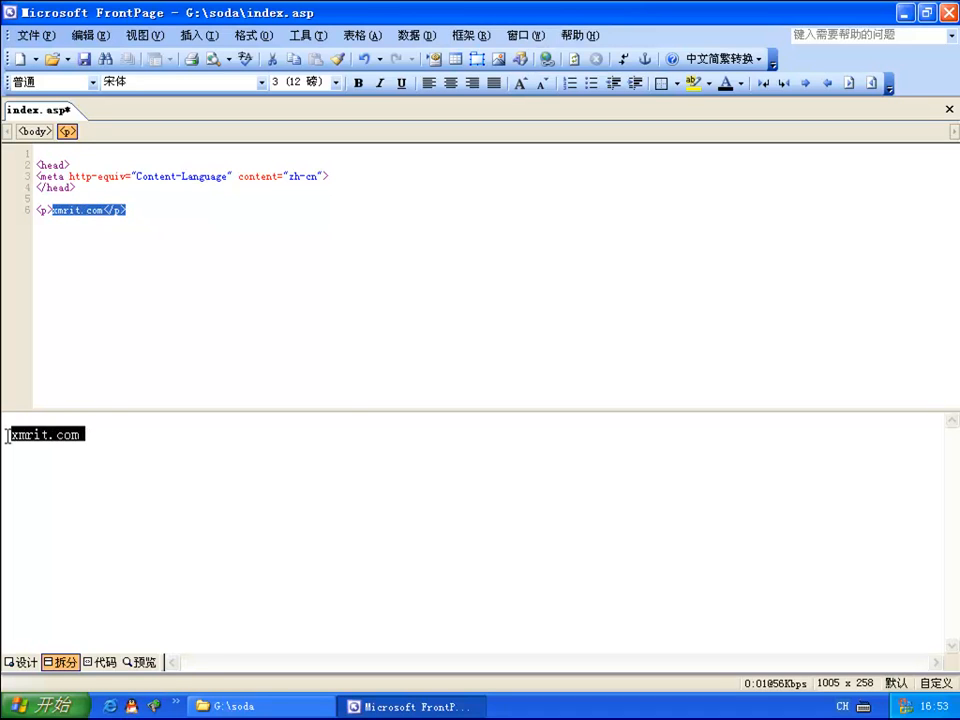
right_click(55, 435)
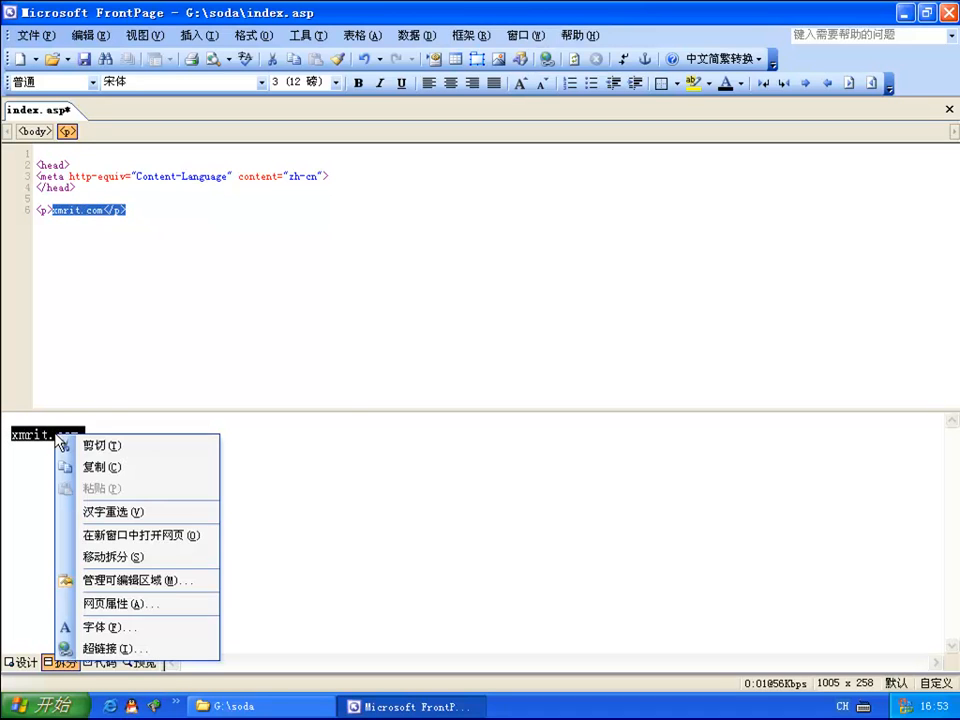
click(108, 649)
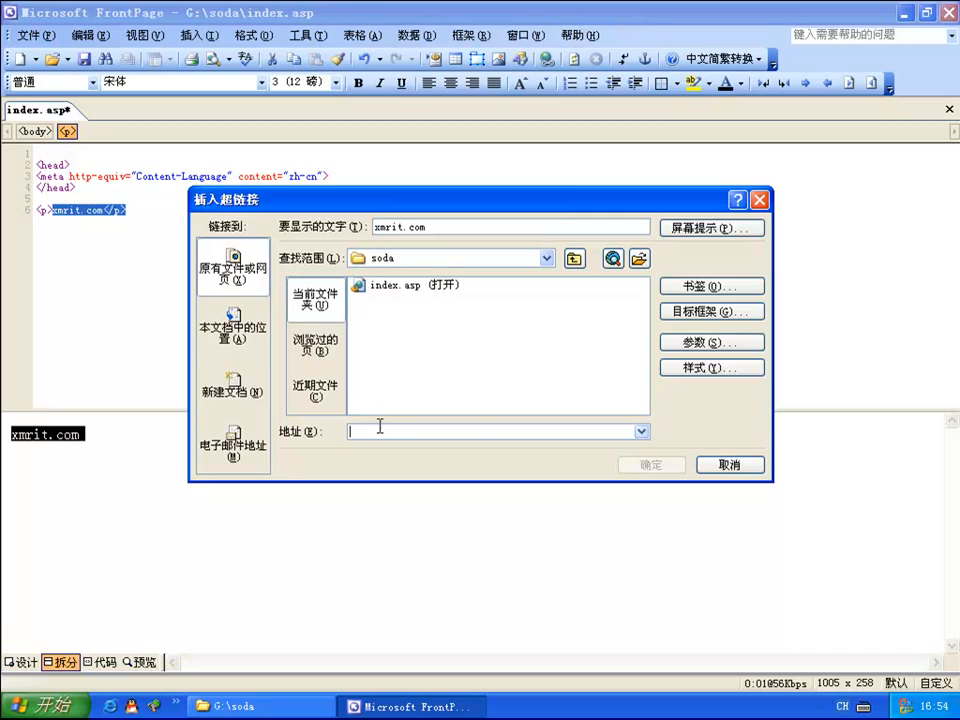
text(http)
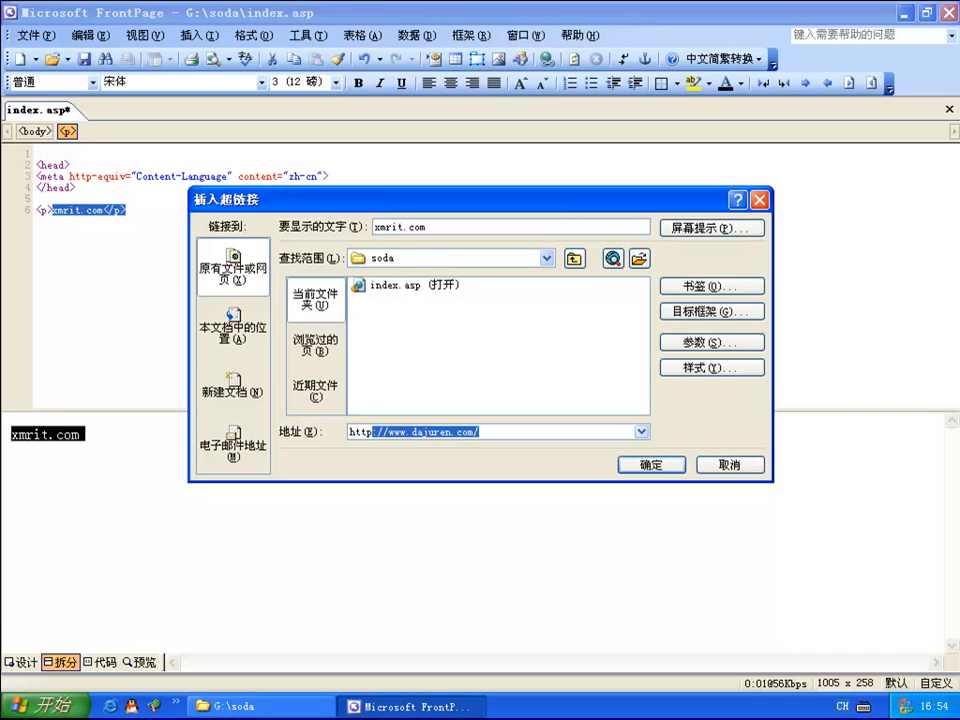
text(://www.xmrit.com)
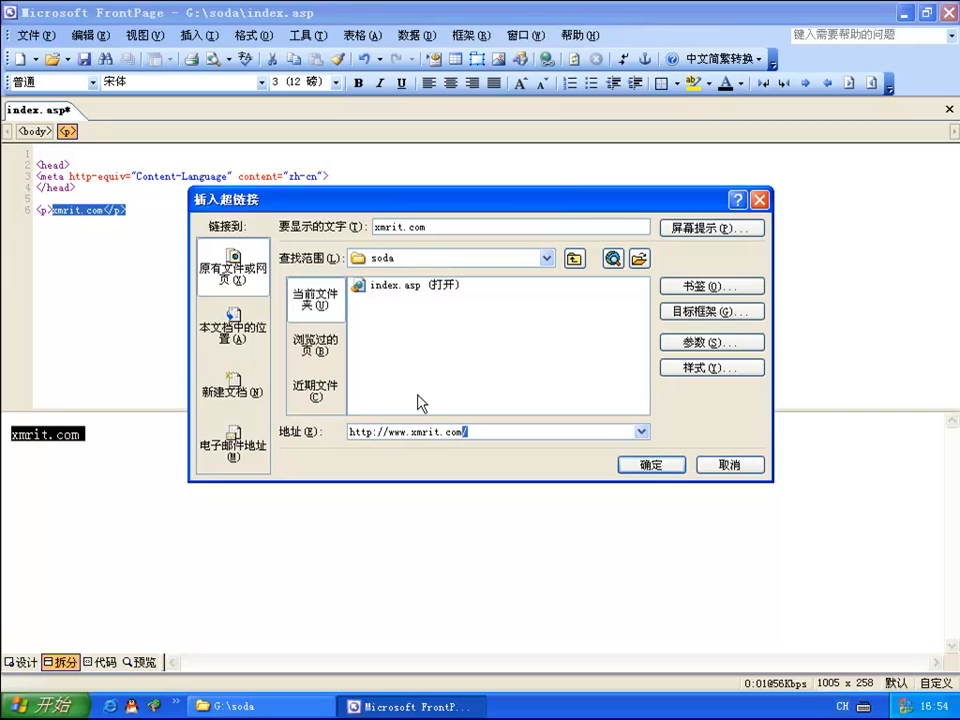
click(652, 466)
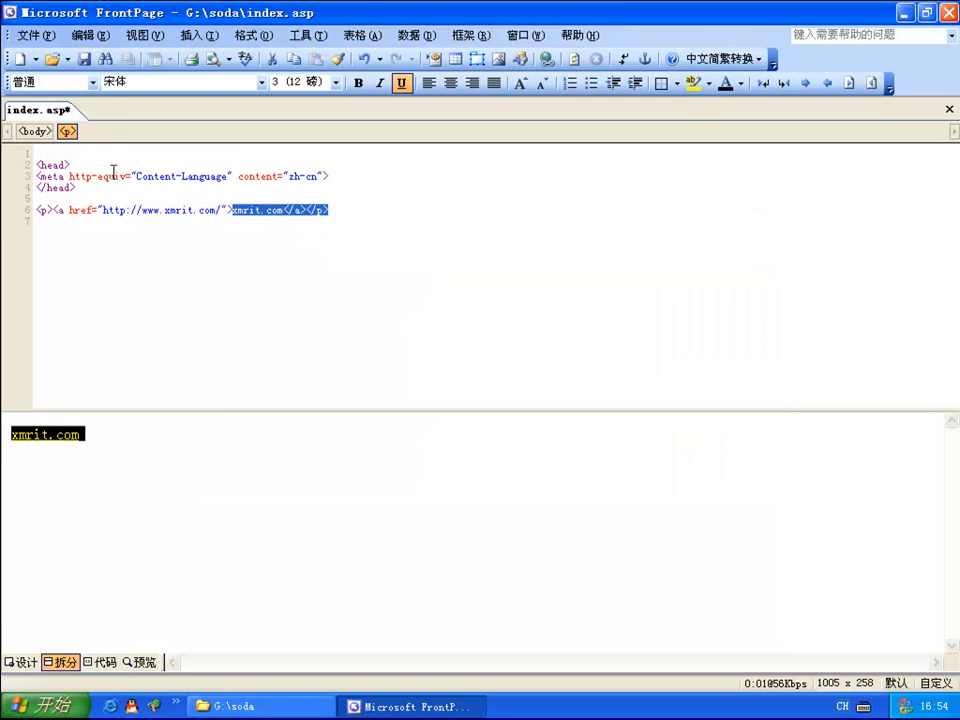
click(84, 58)
click(948, 12)
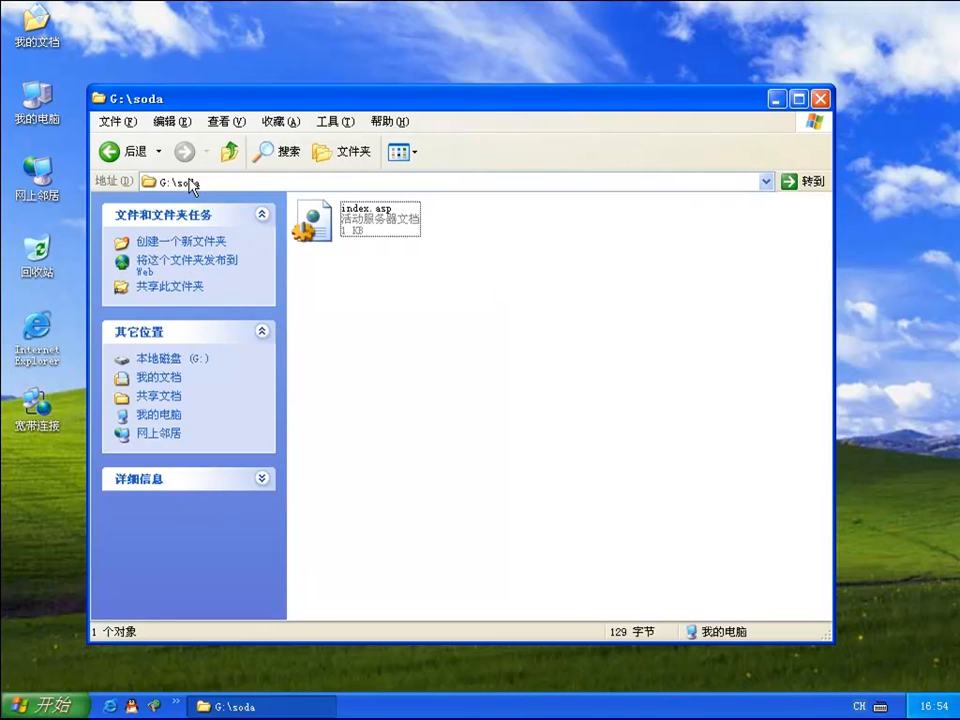
View G:\soda\index.asp directly in Internet Explorer and close the browser window
right_click(316, 228)
mouse_move(385, 269)
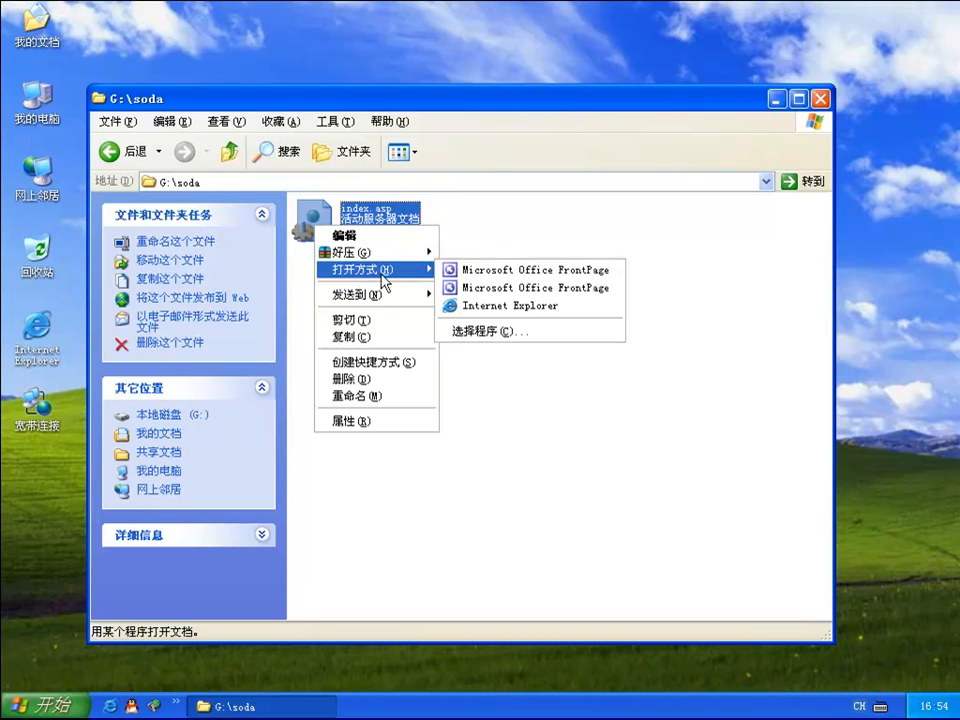
click(478, 306)
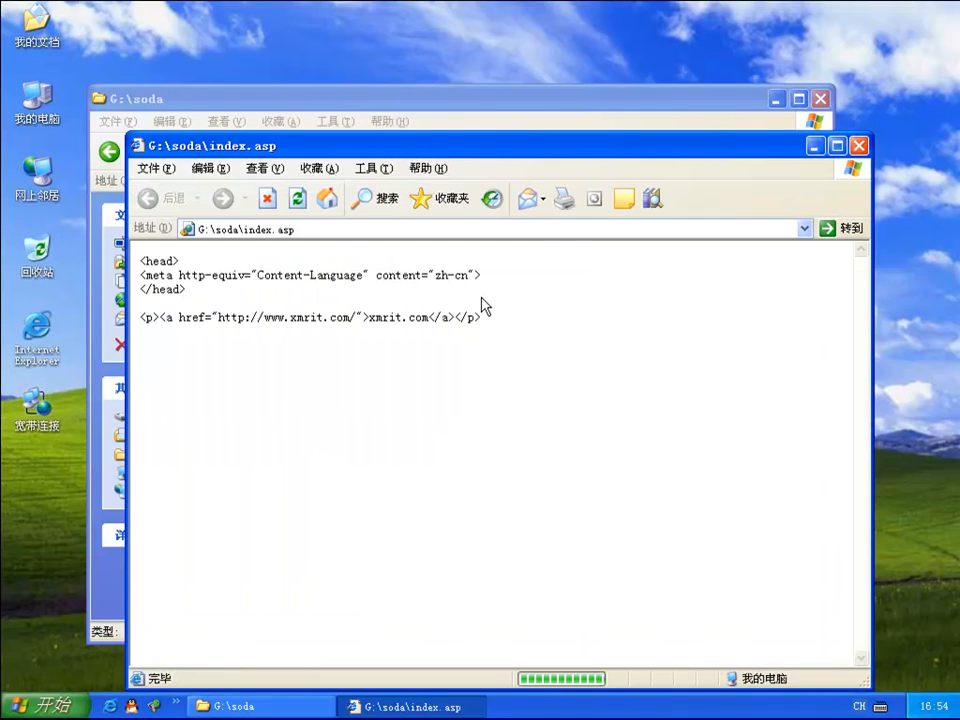
click(857, 145)
Start Internet 信息服务 from the administrative tools (管理工具) and move its window toward the middle of the desktop
click(68, 707)
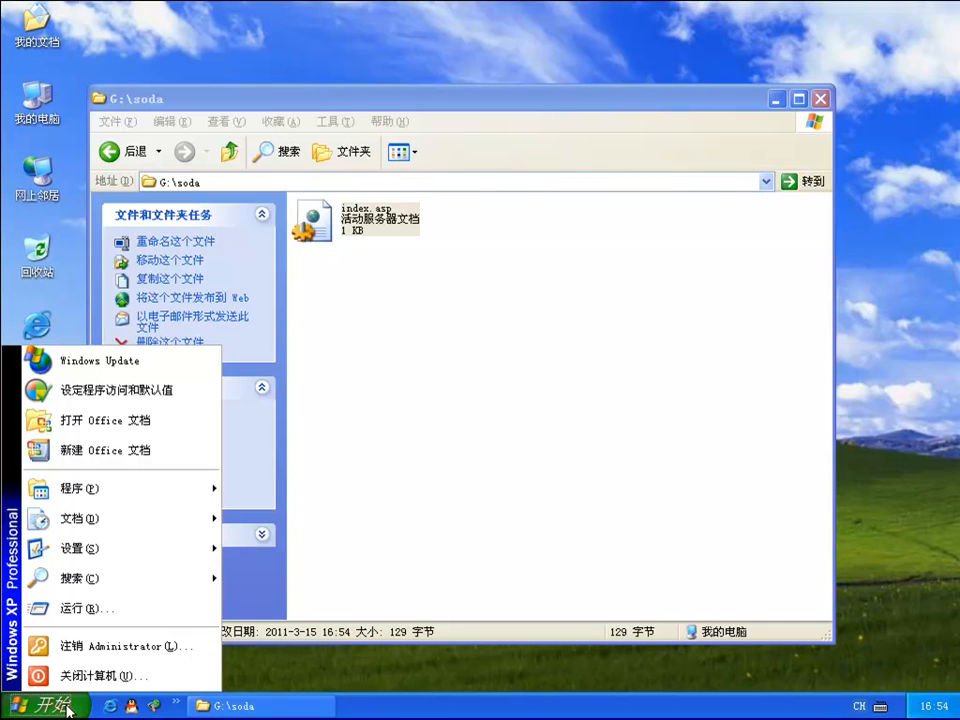
mouse_move(80, 490)
mouse_move(335, 490)
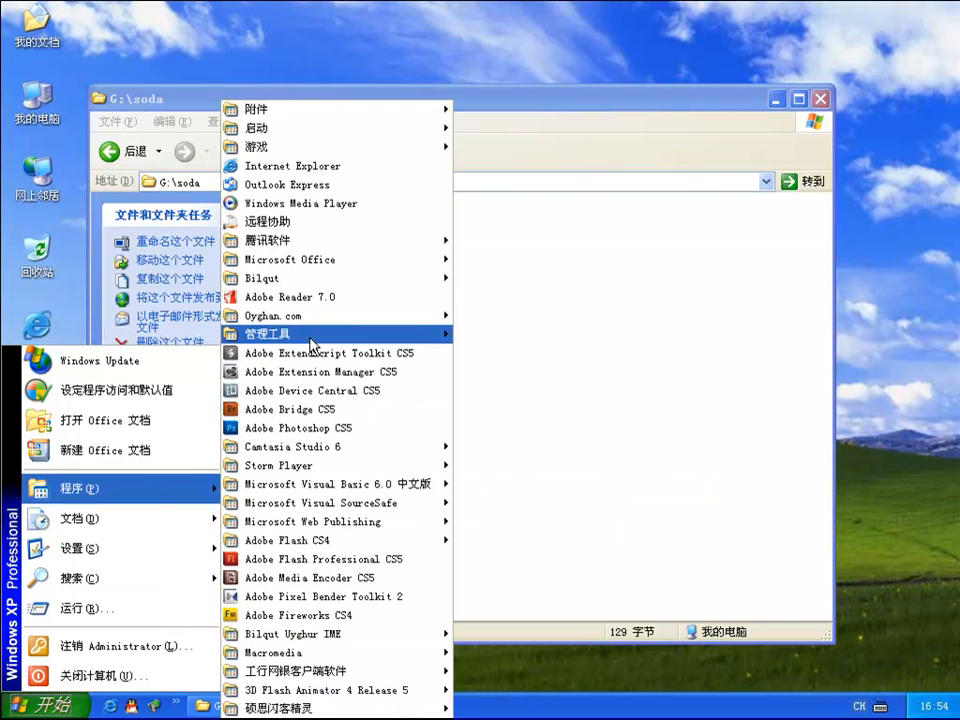
mouse_move(330, 333)
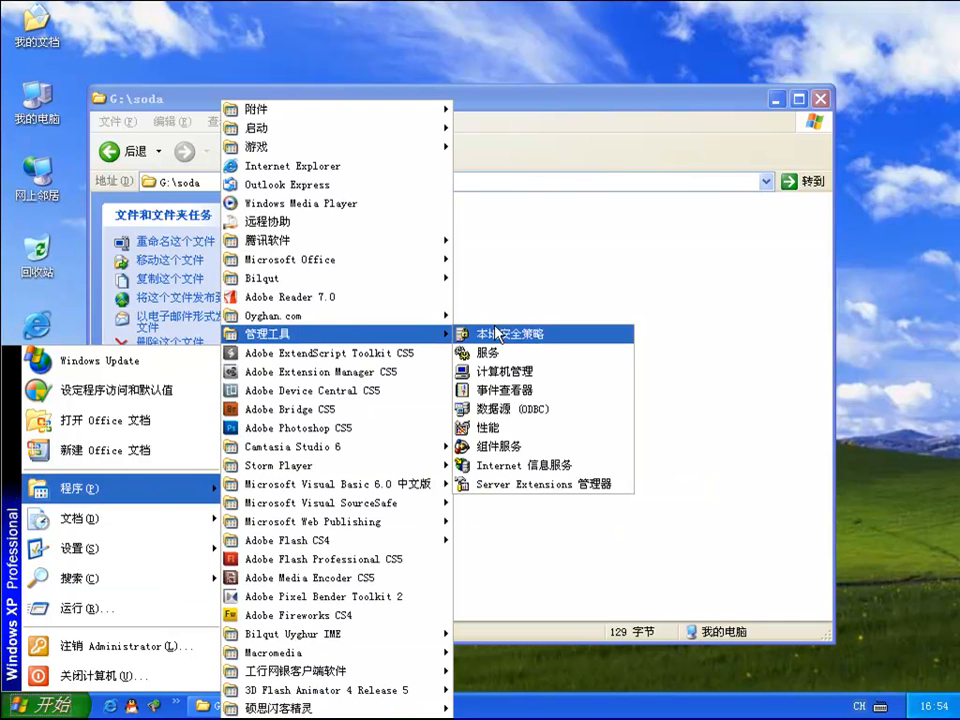
click(525, 465)
drag(304, 27, 475, 116)
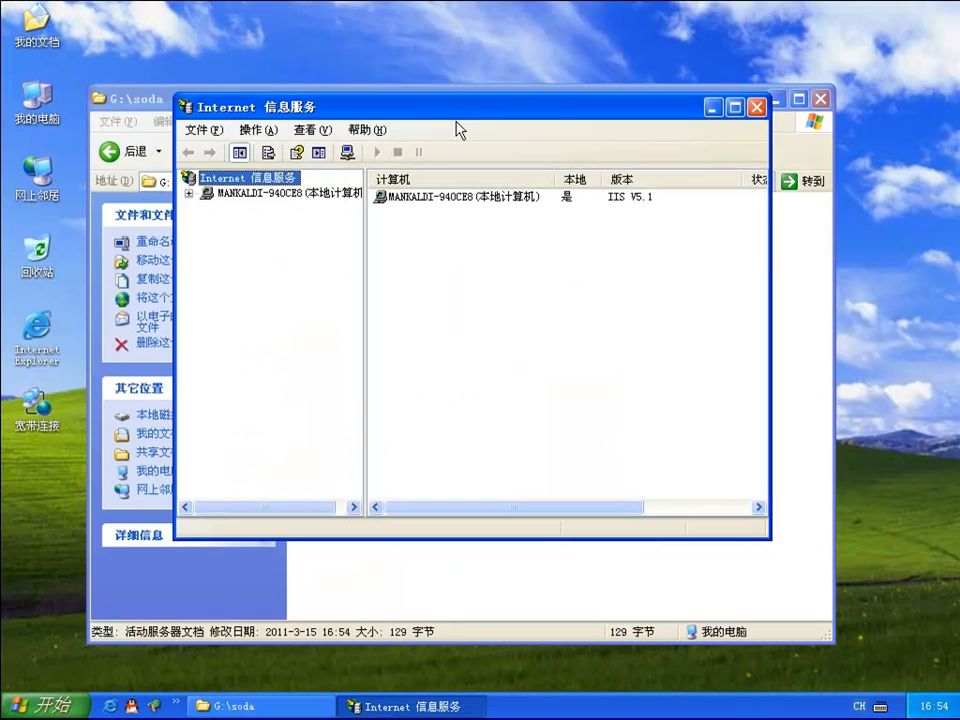
Expand the local computer's 网站 node and open the properties of 默认网站
click(188, 193)
click(206, 207)
click(262, 223)
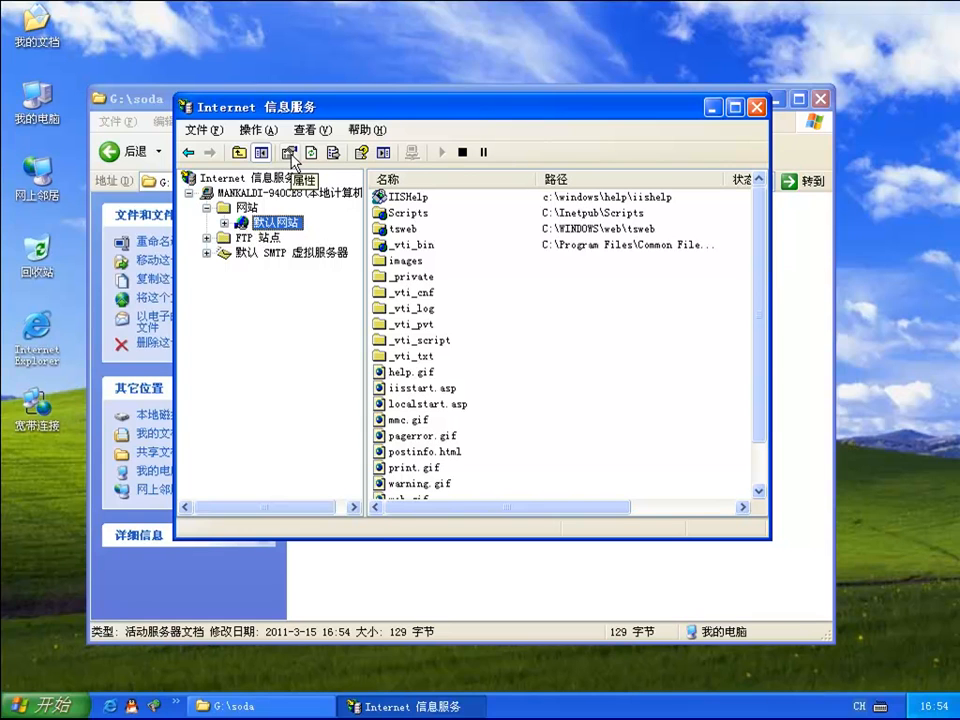
right_click(284, 223)
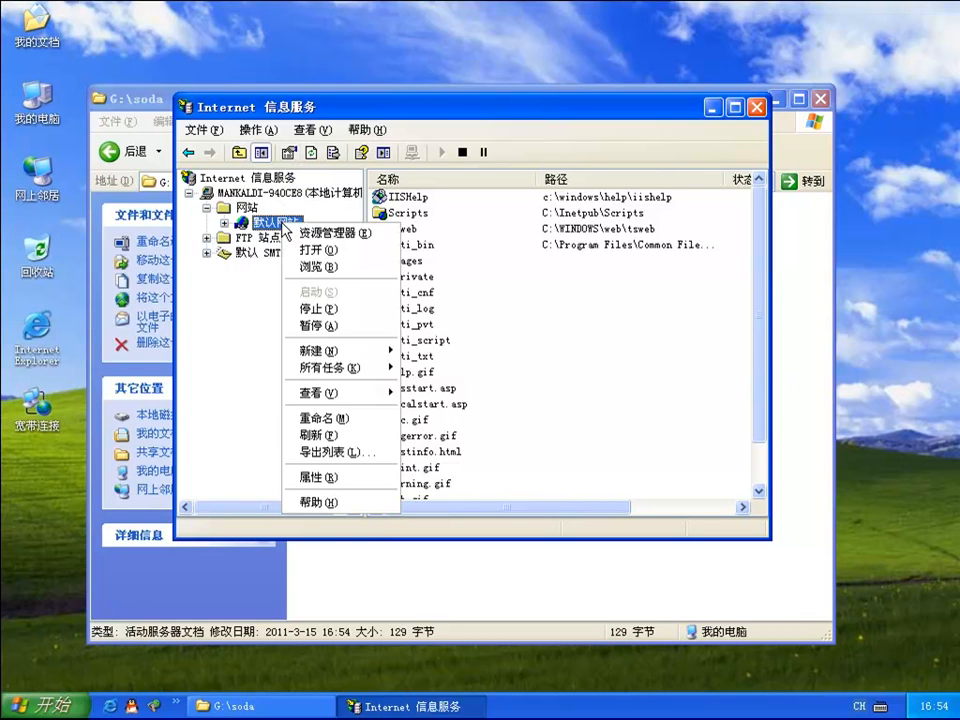
click(322, 481)
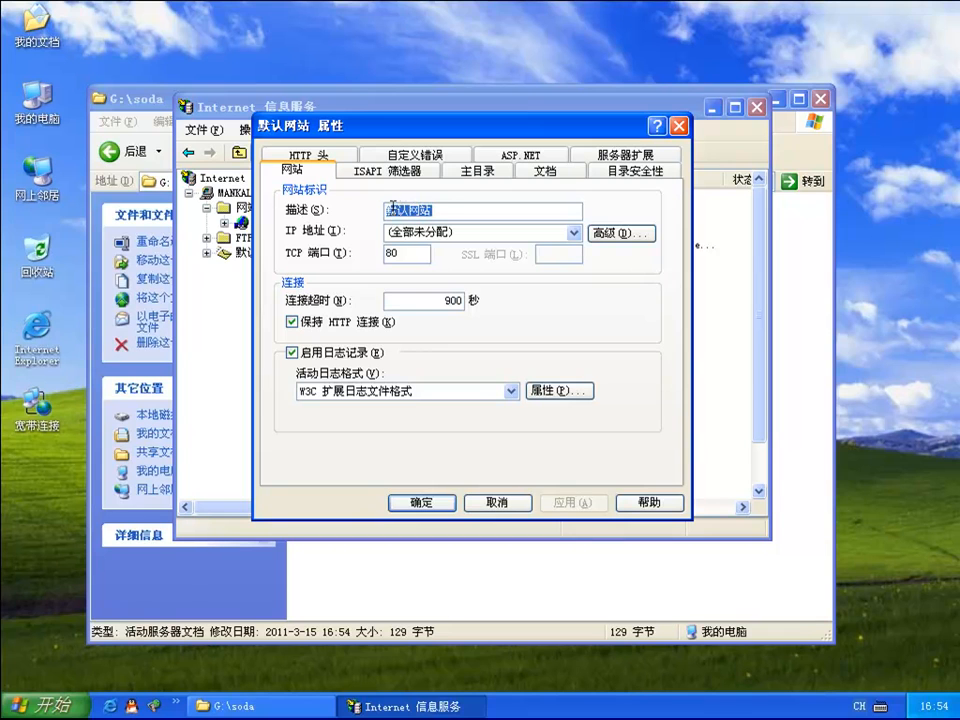
Check the site folder's path and set the local path of the default website's home directory (主目录) to G:\soda
click(477, 171)
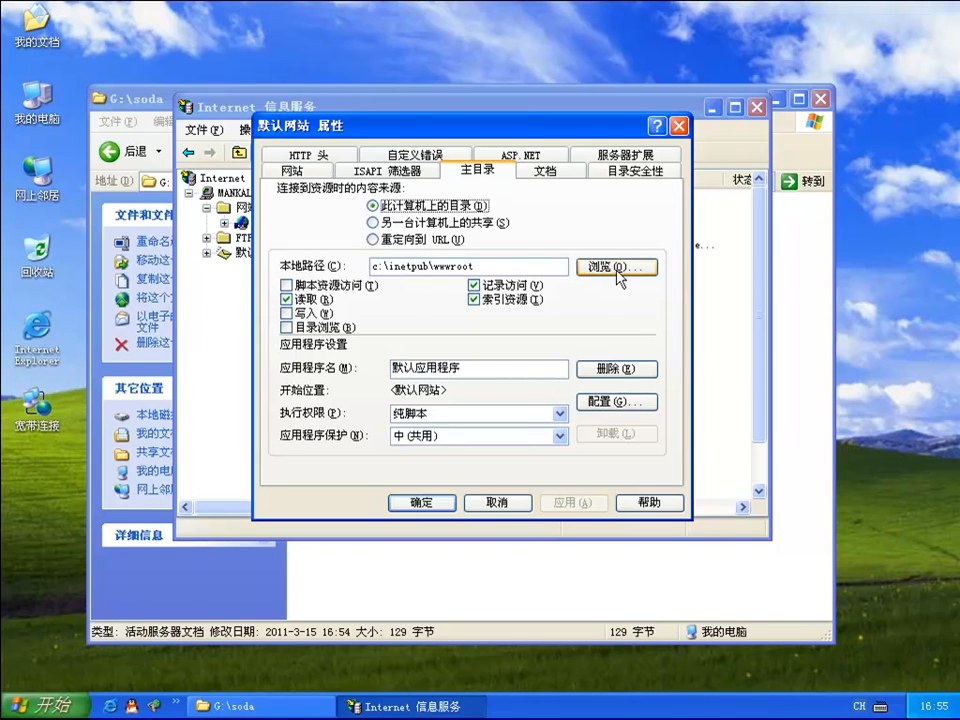
click(820, 262)
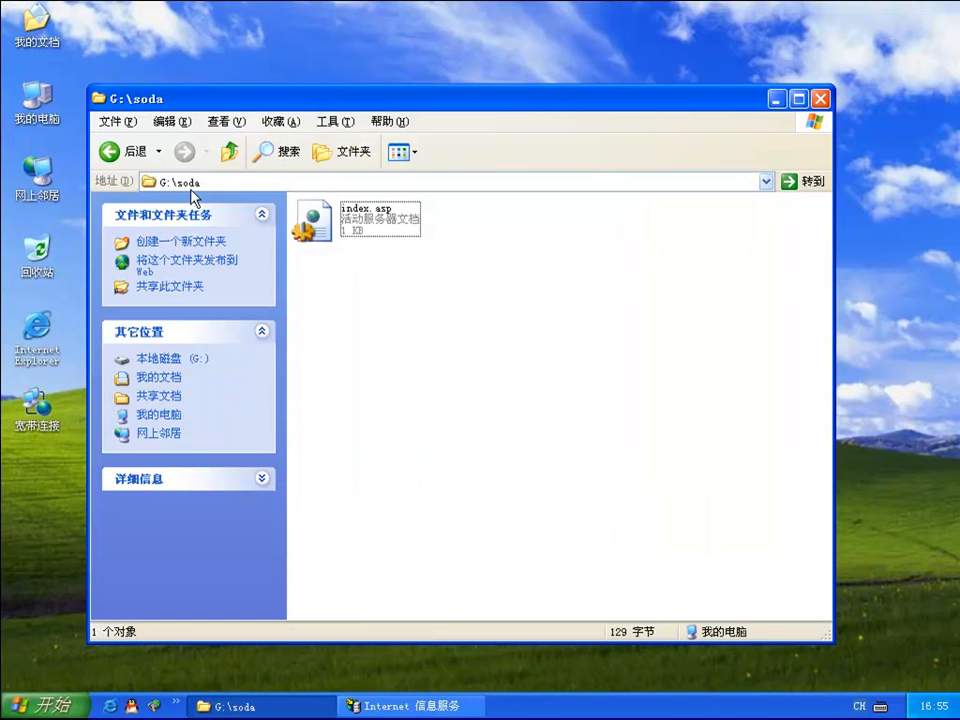
click(410, 706)
click(290, 153)
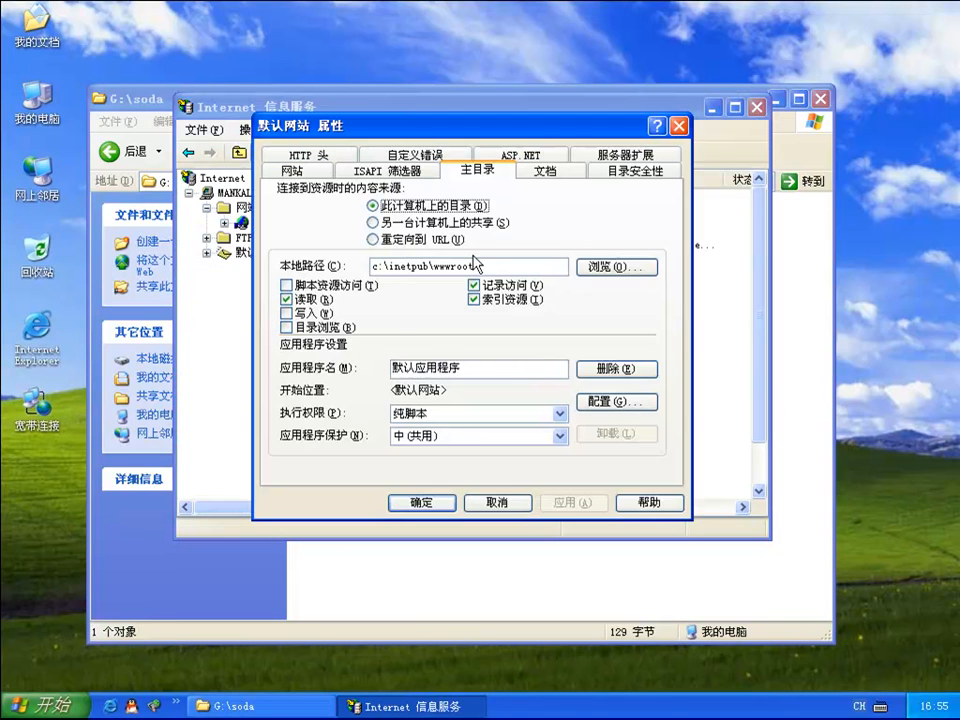
click(608, 267)
drag(604, 347, 604, 306)
click(360, 303)
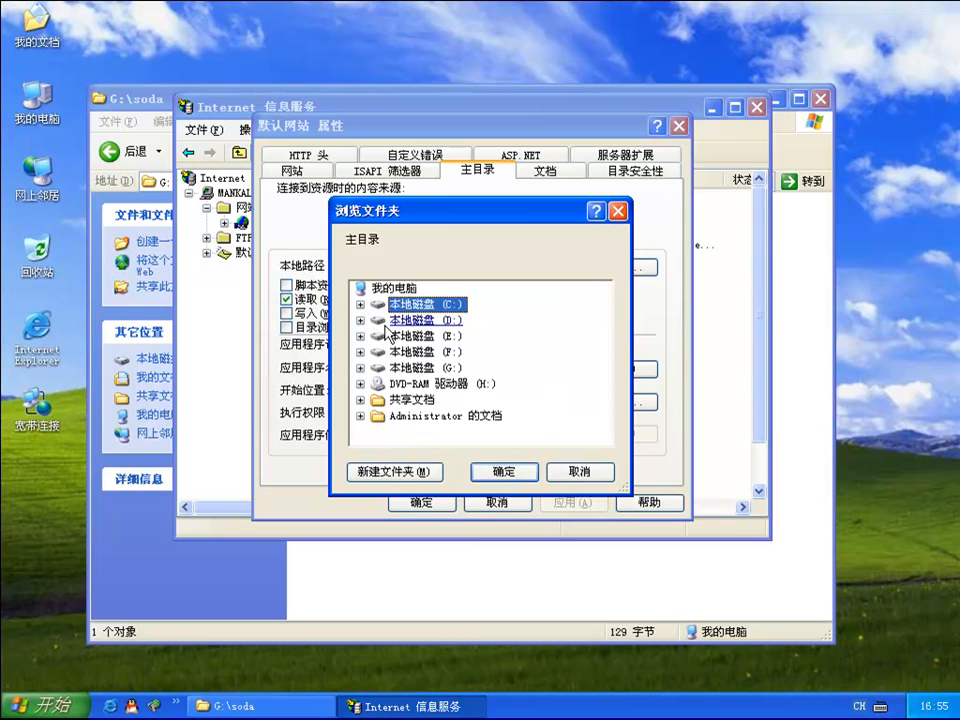
double_click(398, 368)
click(418, 400)
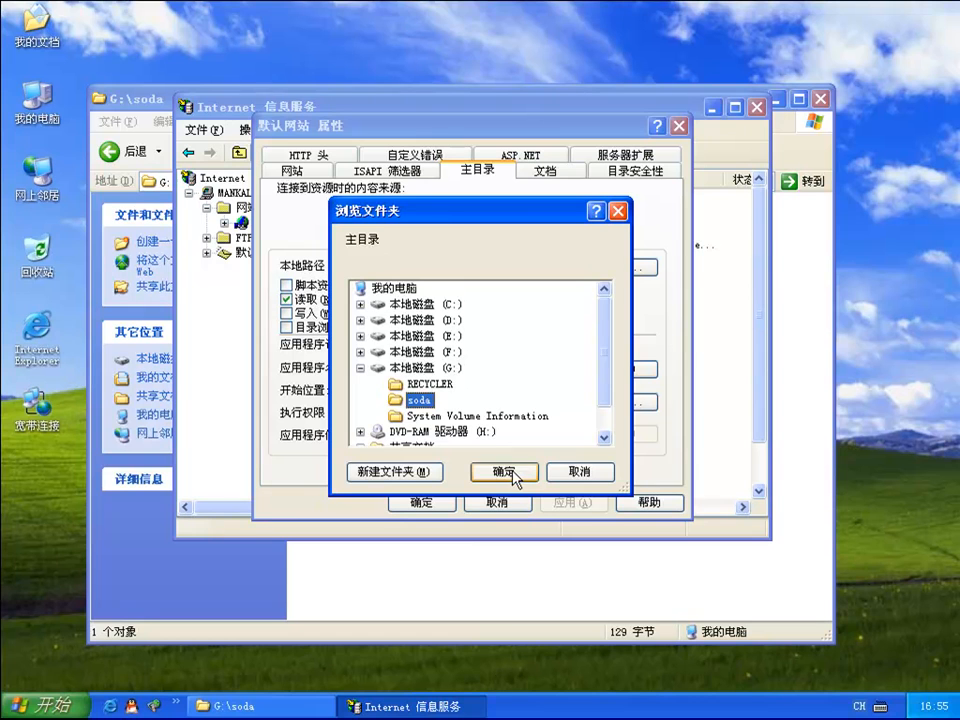
click(504, 472)
Add index.asp to the default website's default documents, apply the change without selecting any child node, and confirm the properties
click(547, 172)
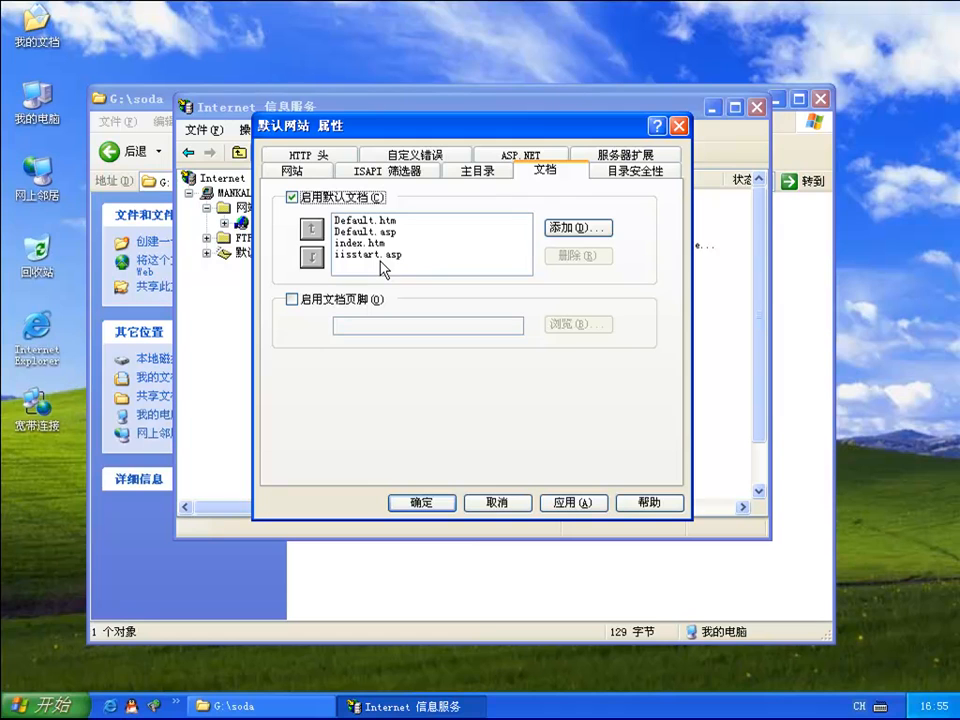
click(578, 229)
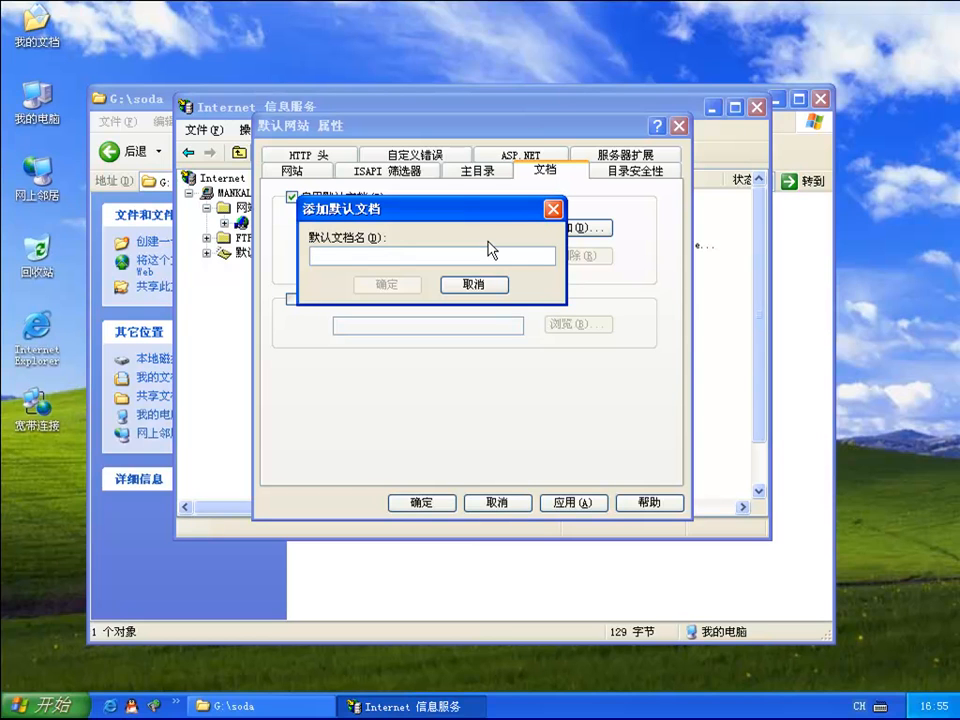
text(index.asp)
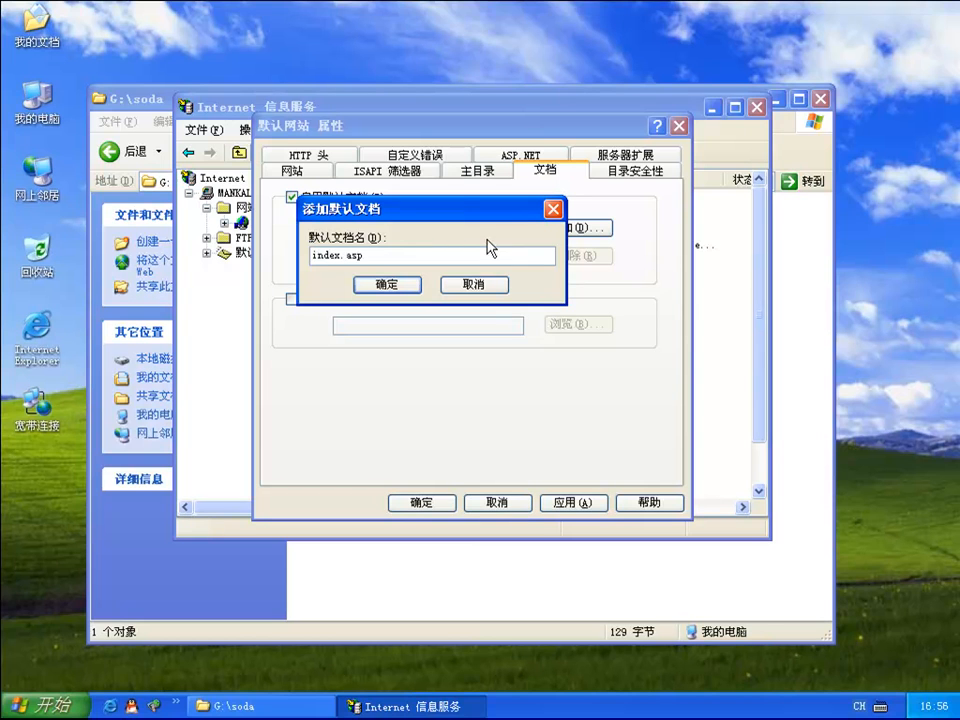
click(407, 287)
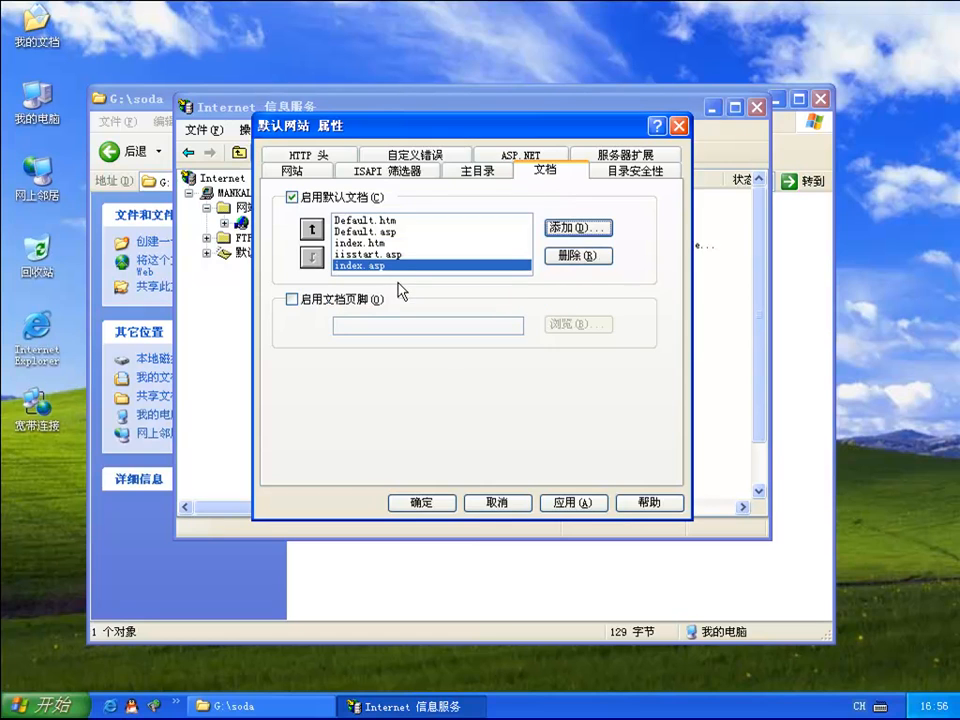
click(578, 508)
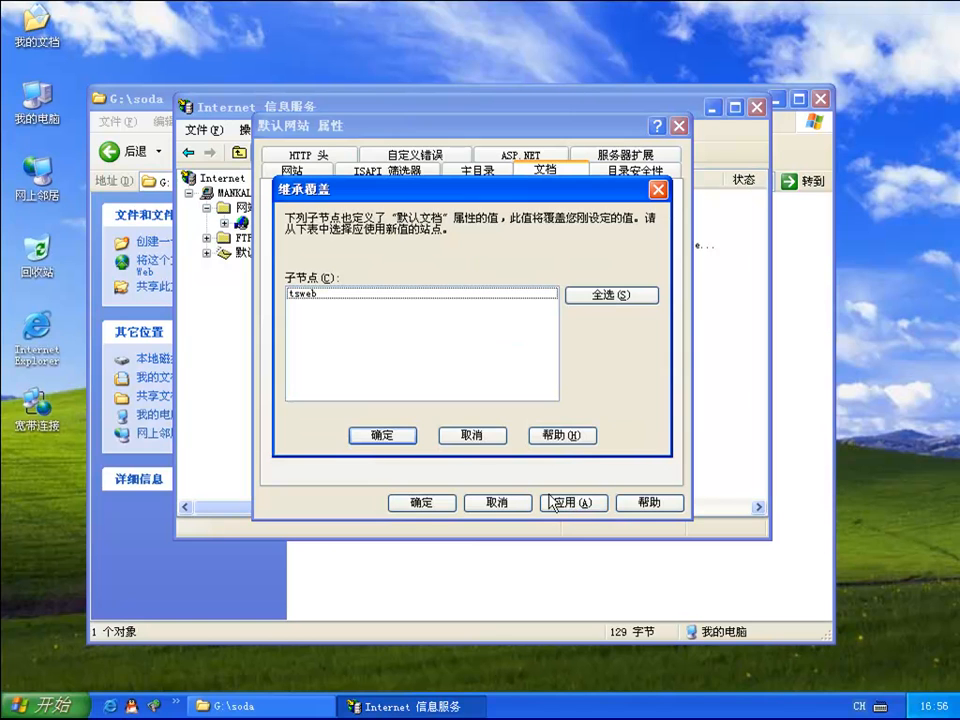
click(386, 438)
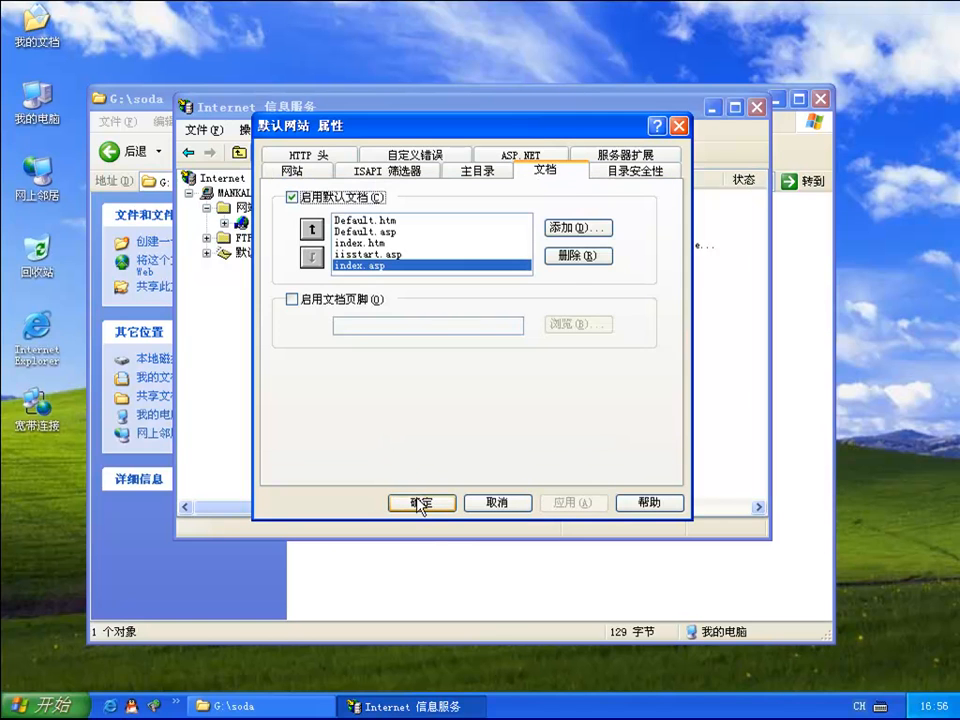
click(420, 503)
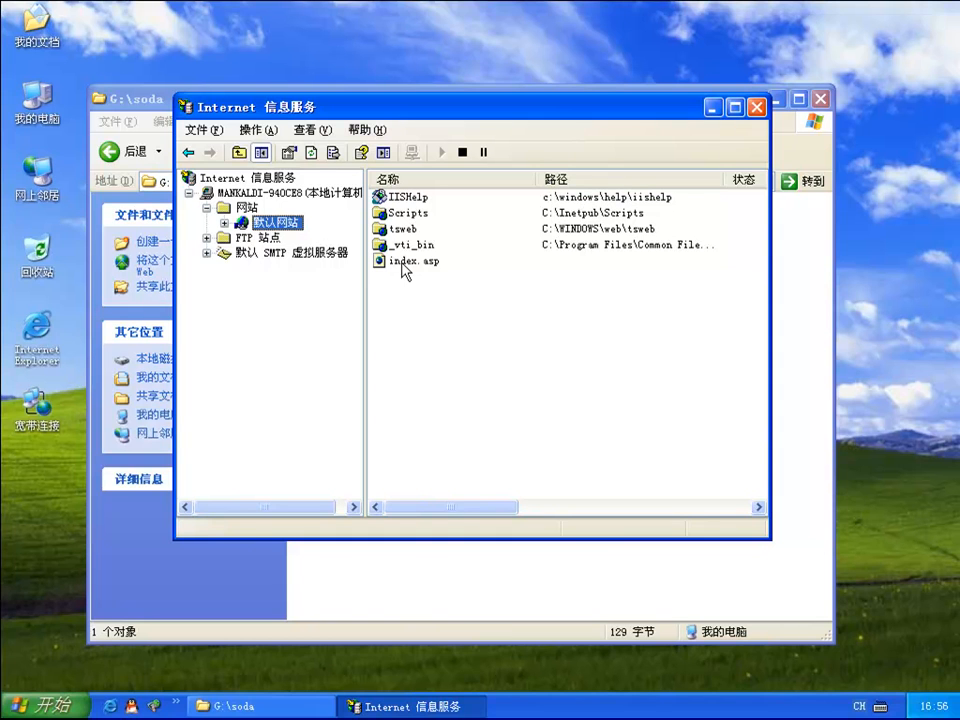
Close Internet 信息服务 and check the home page address (主页) in the desktop Internet Explorer's properties, then confirm the dialog
click(757, 107)
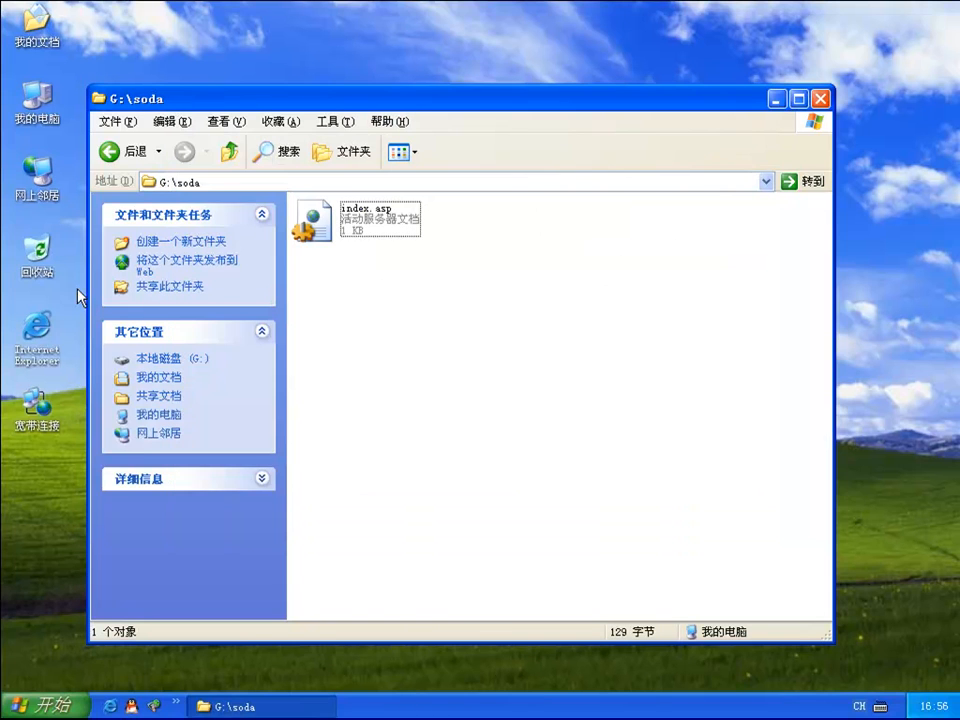
right_click(44, 371)
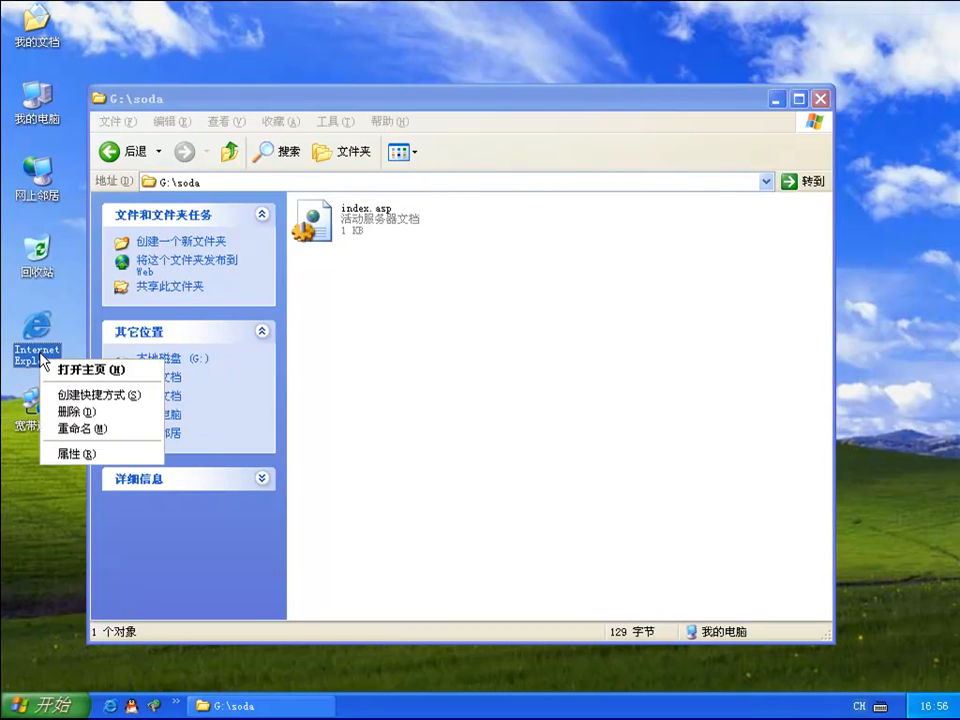
click(66, 453)
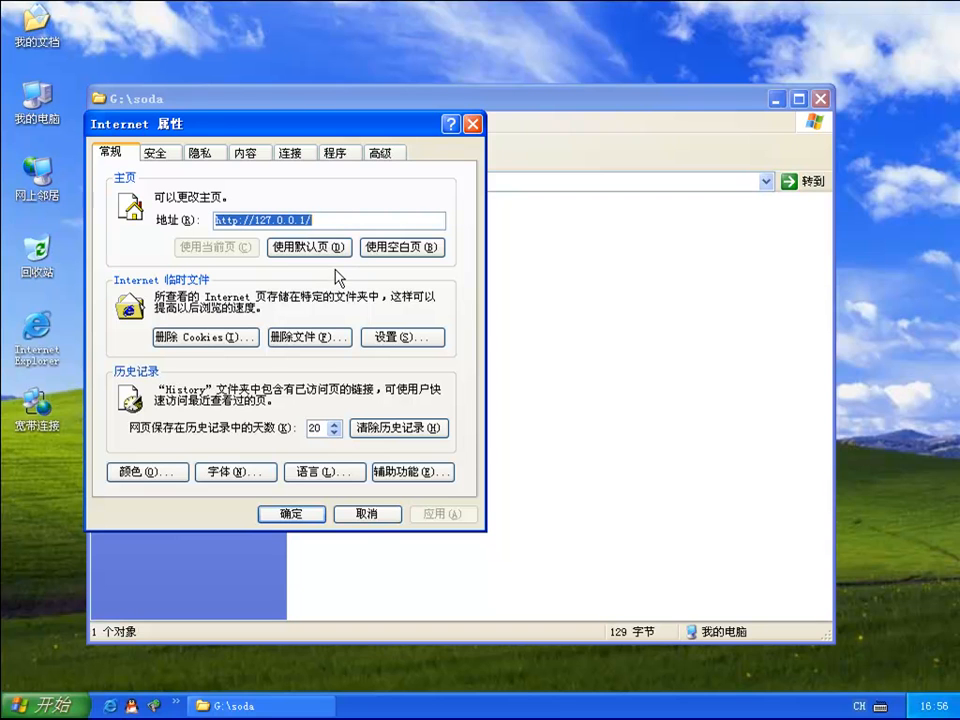
drag(222, 120, 362, 134)
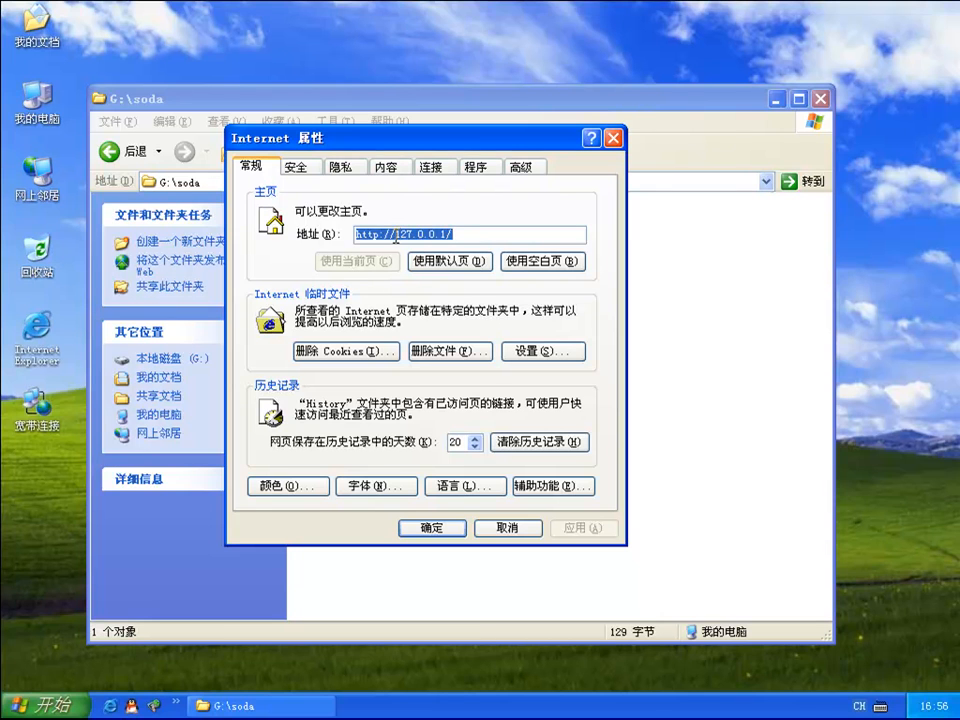
click(429, 529)
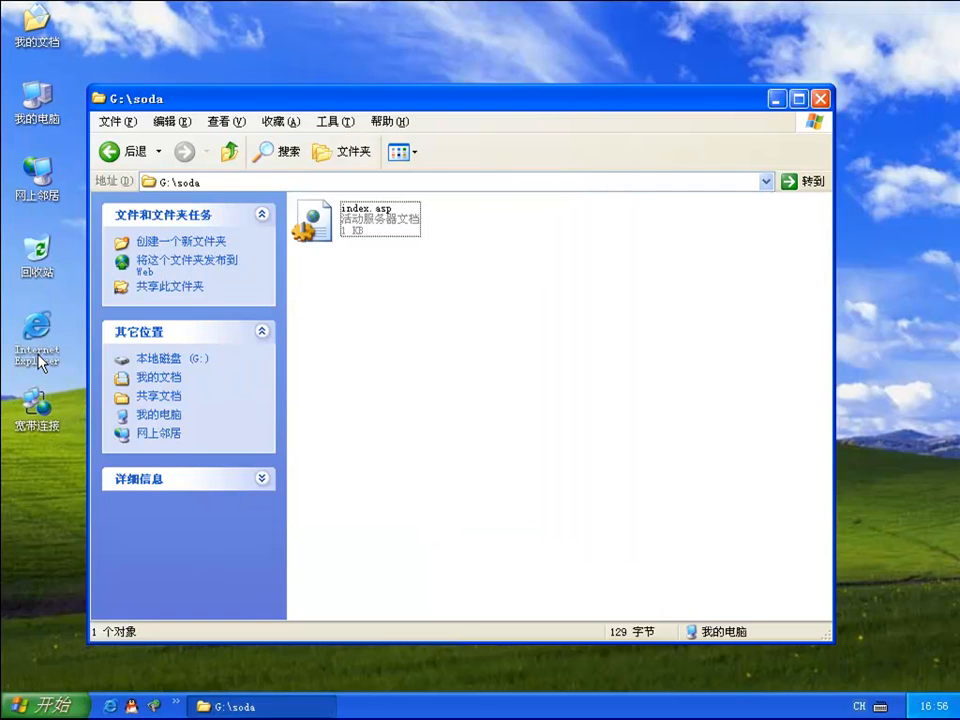
double_click(37, 352)
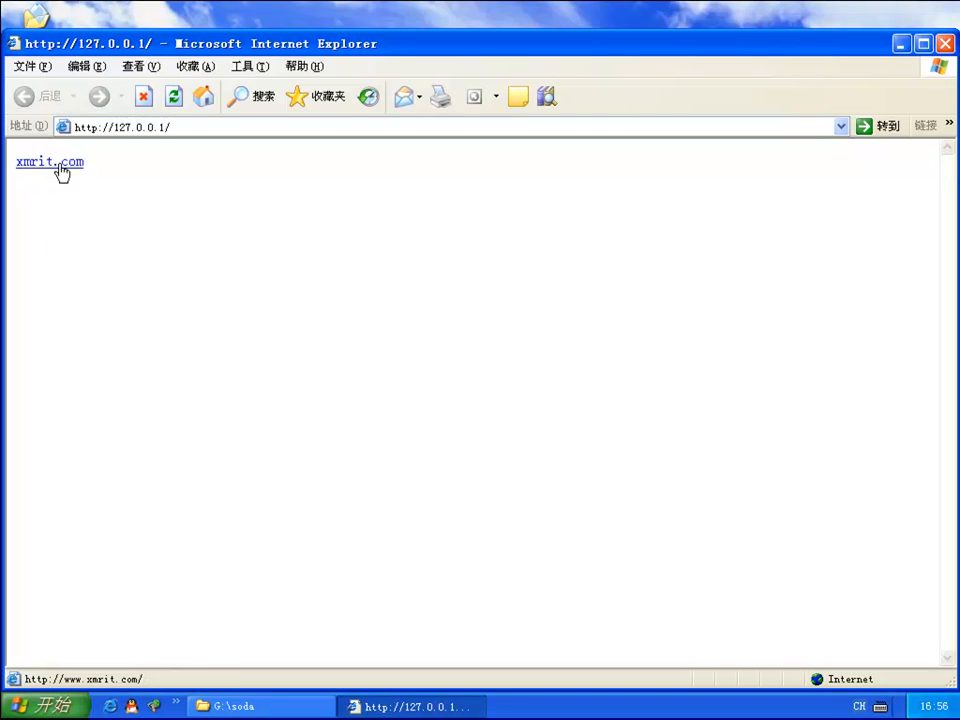
click(60, 171)
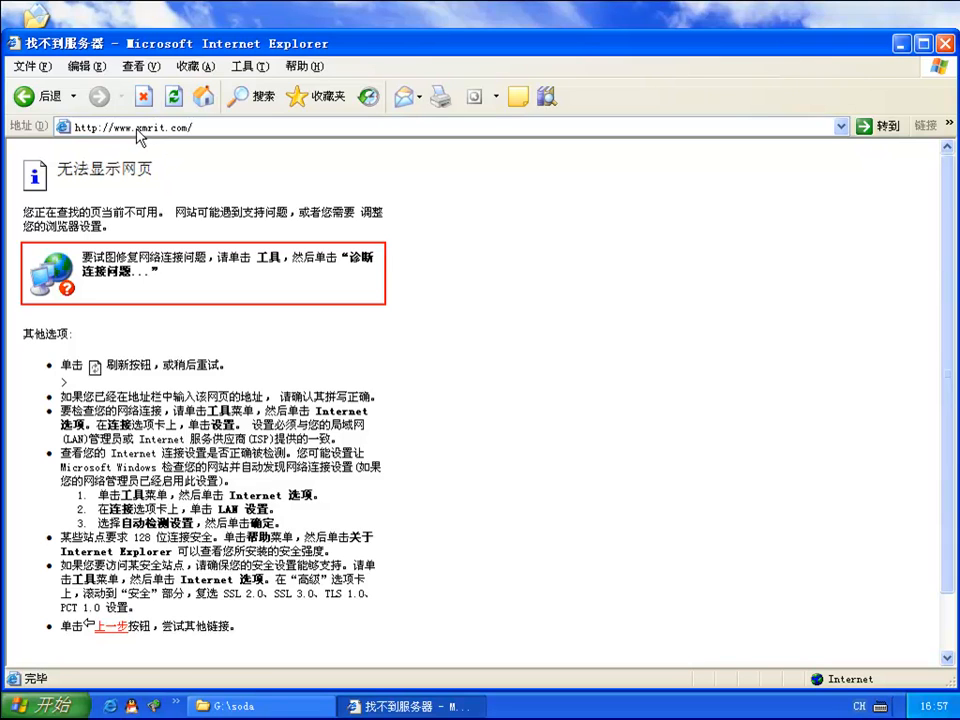
click(36, 90)
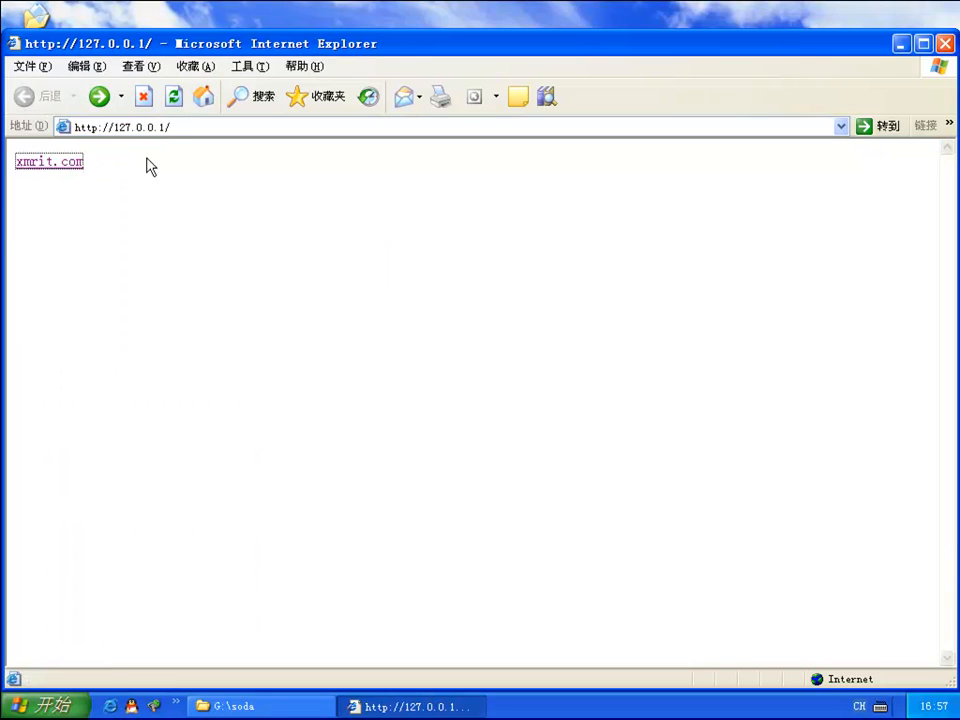
click(198, 267)
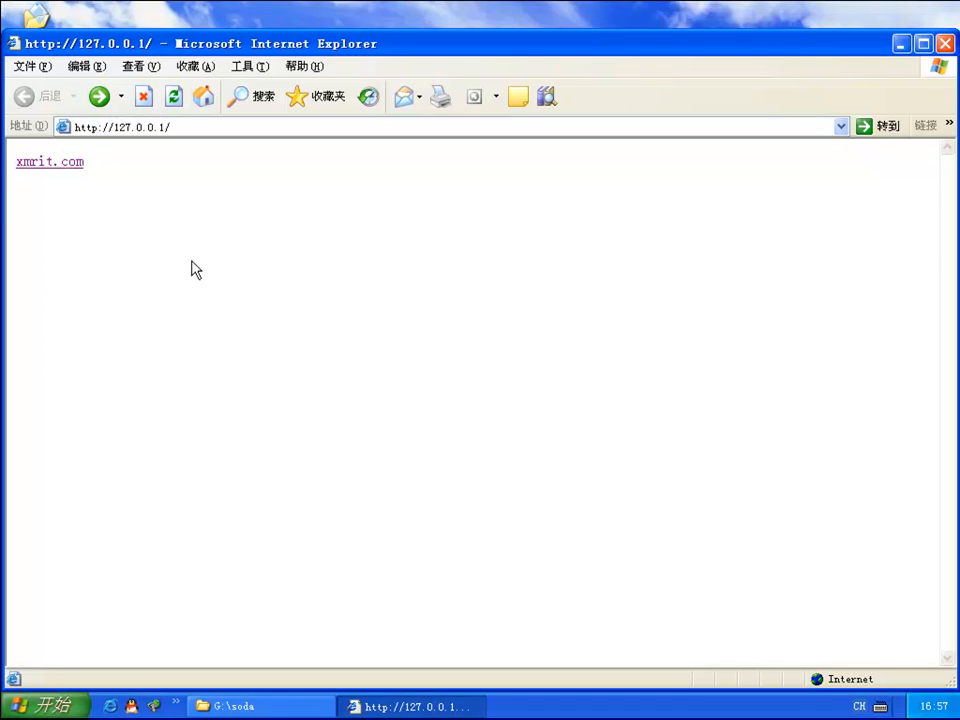